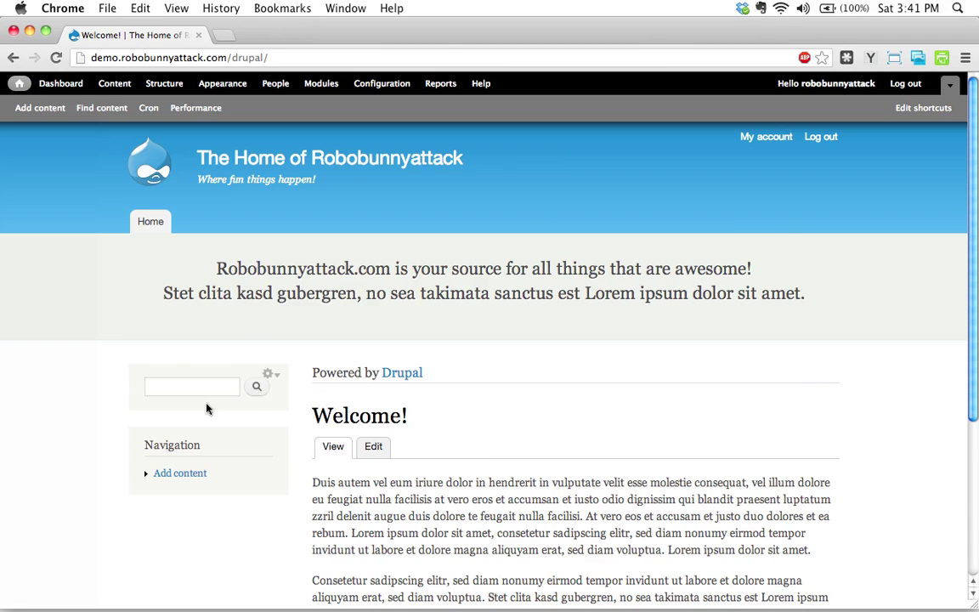
- Open the configuration of the welcome text block below the header and review its title, description and body fields
mouse_move(277, 398)
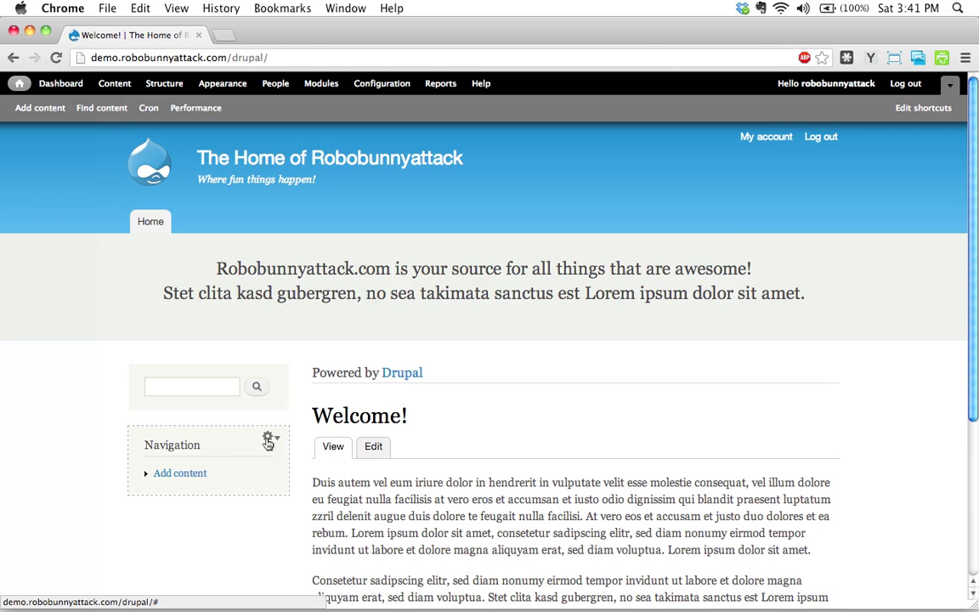
scroll(247, 450, "down", 3)
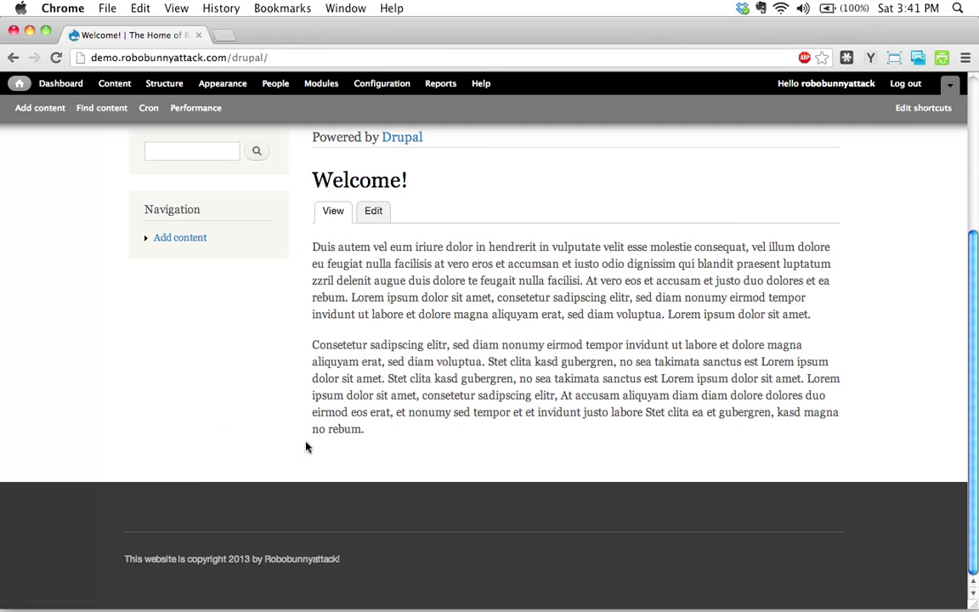
scroll(306, 443, "up", 3)
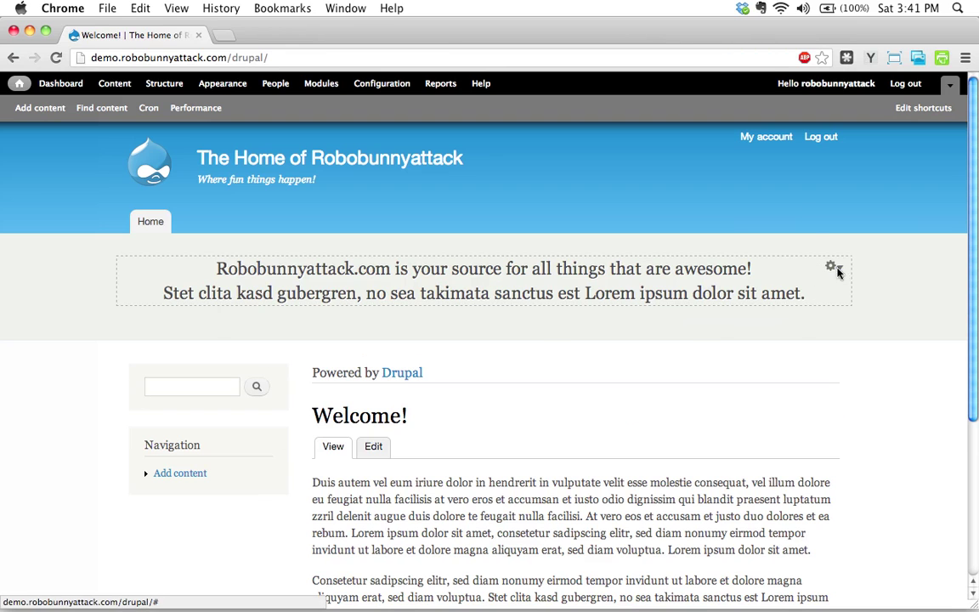
left_click(832, 269)
left_click(824, 284)
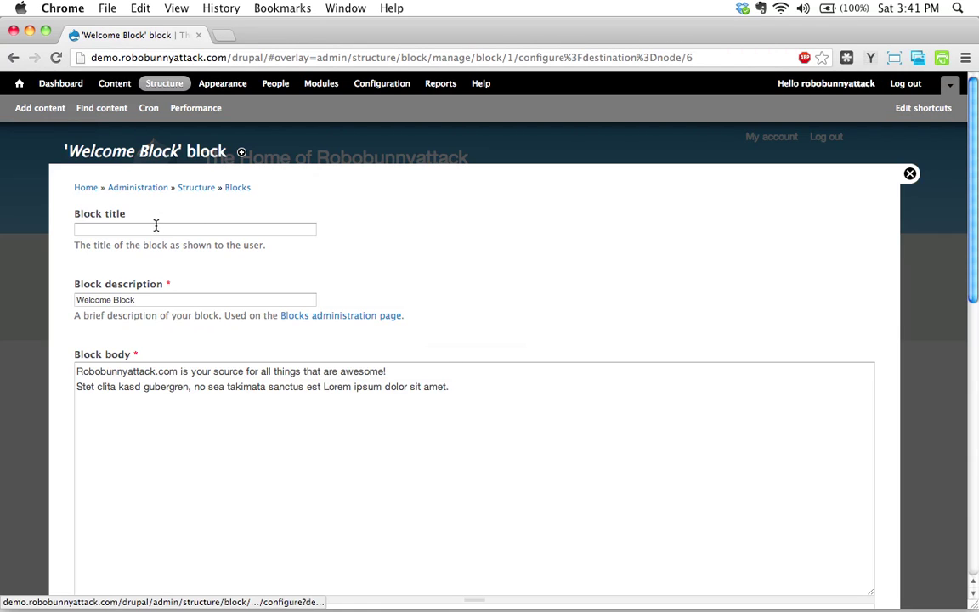
left_click(157, 225)
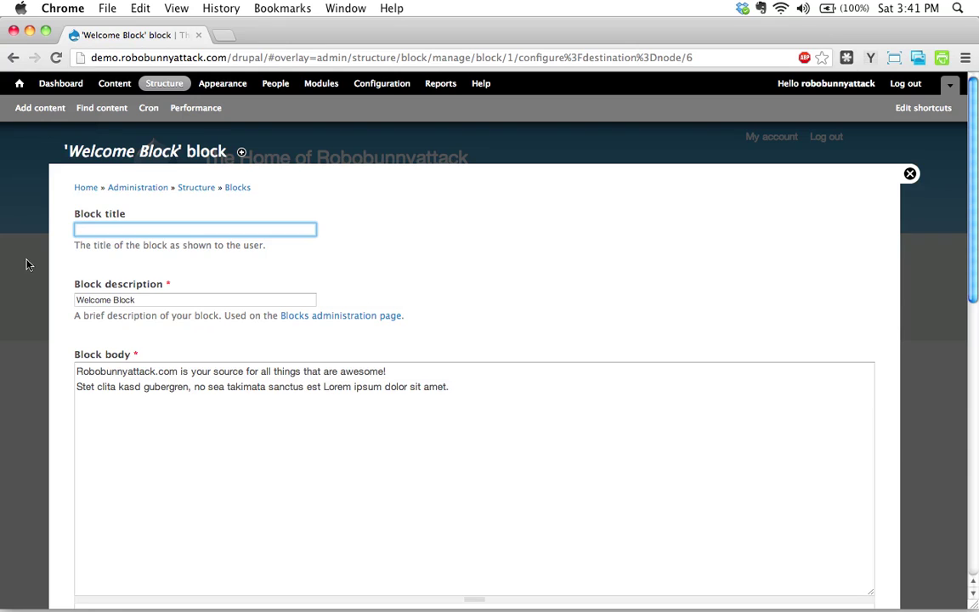
left_click(153, 300)
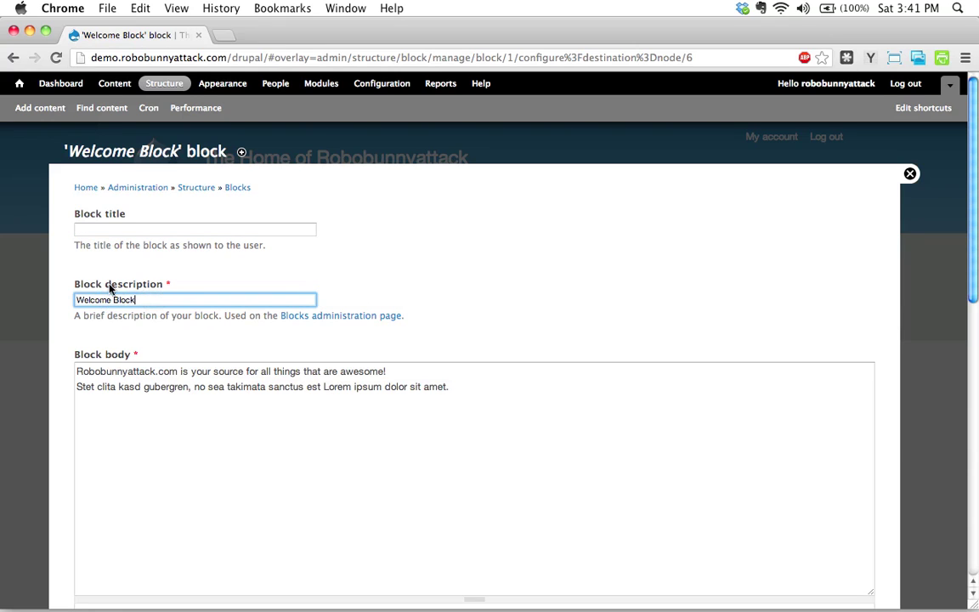
left_click(366, 450)
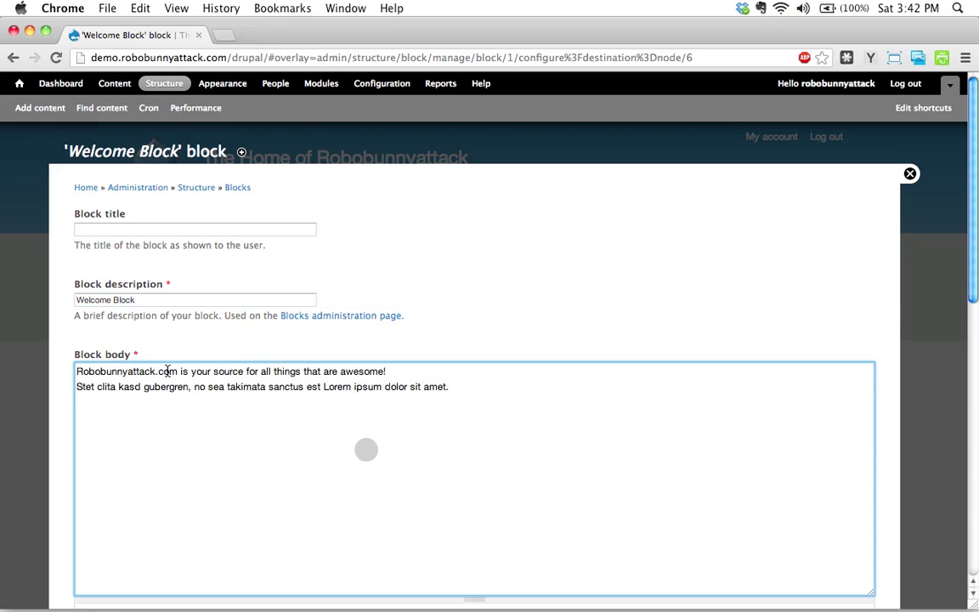
left_click(157, 425)
scroll(334, 396, "down", 10)
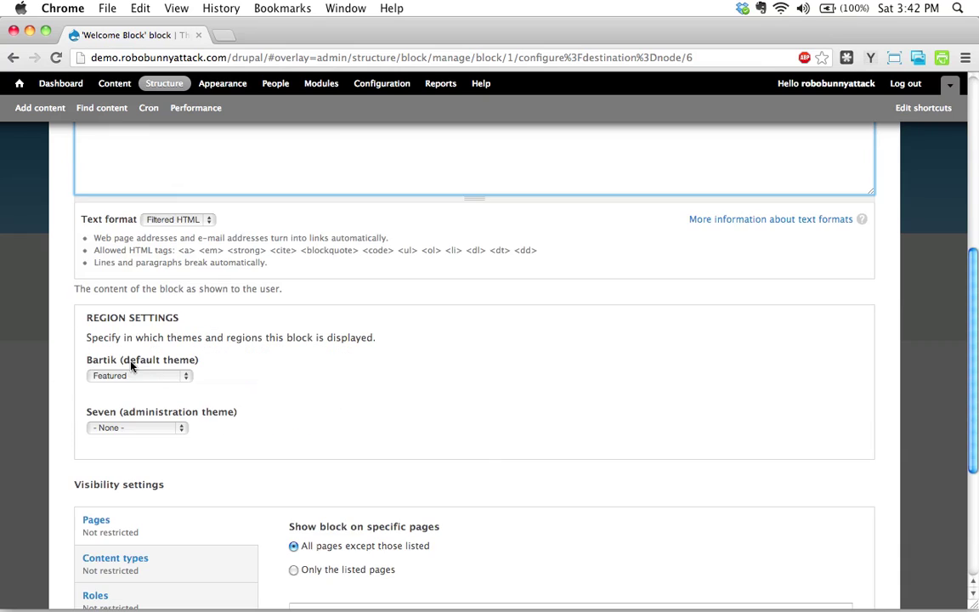
- Assign the Welcome Block to the Featured region of the Bartik theme, save it and return to the home page
left_click(132, 377)
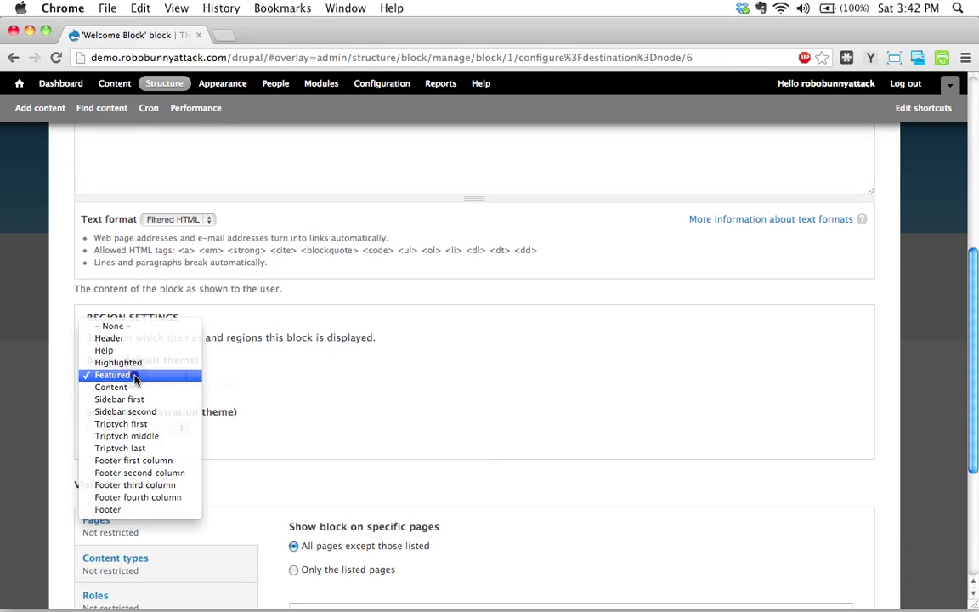
left_click(129, 379)
scroll(644, 366, "down", 6)
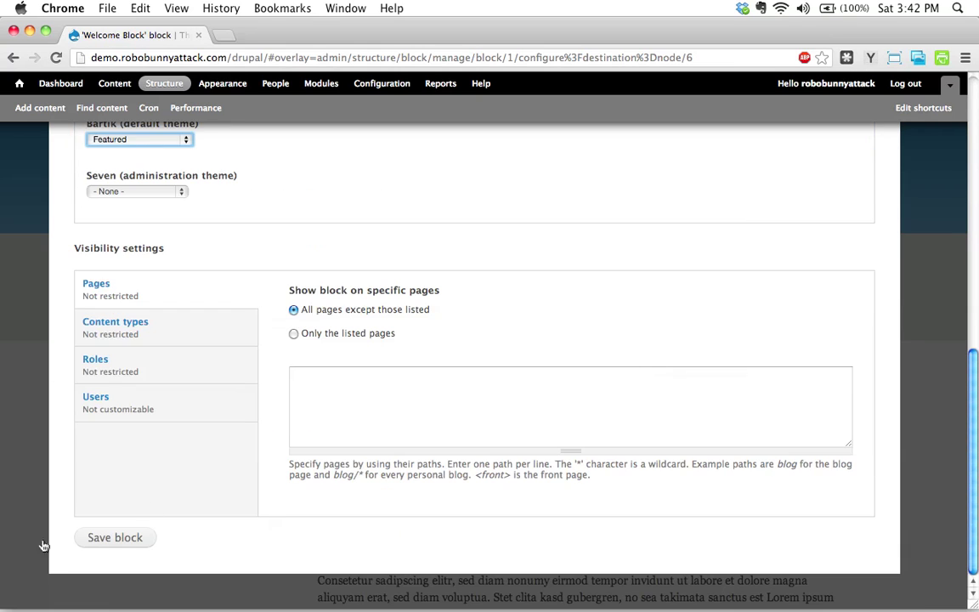
left_click(126, 537)
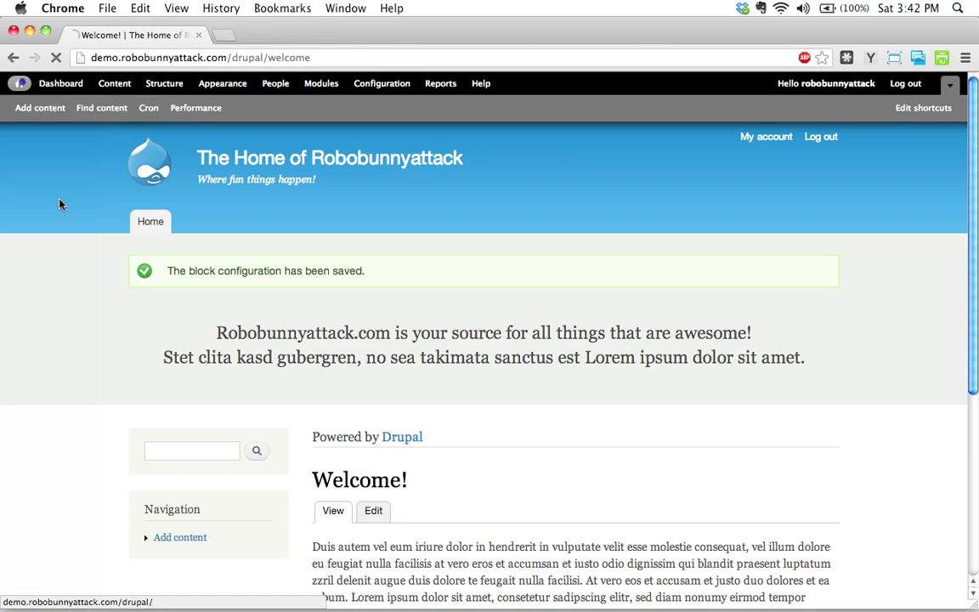
left_click(18, 83)
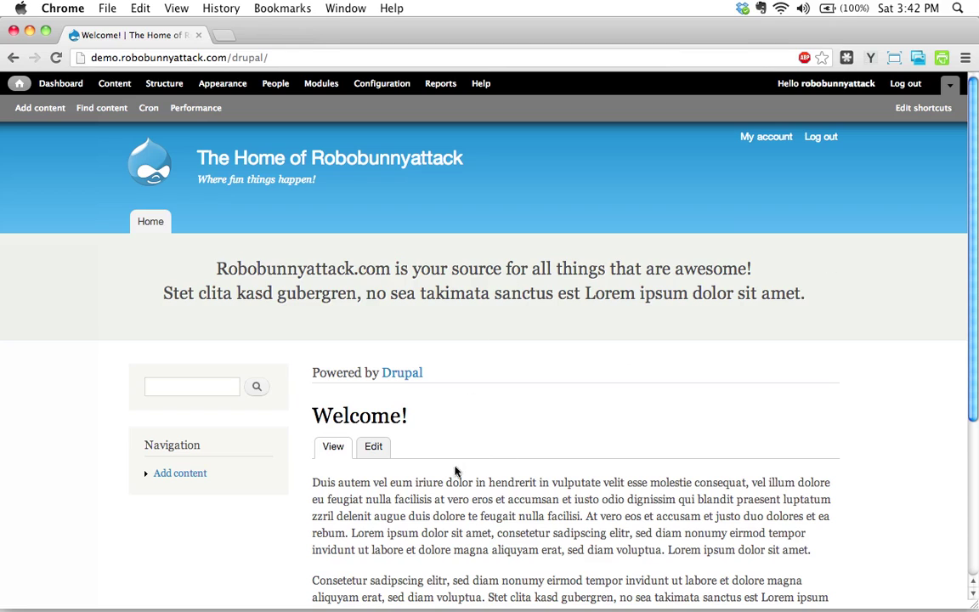
- Switch to Safari and search the site for the guitarist's first name
key("super+Tab")
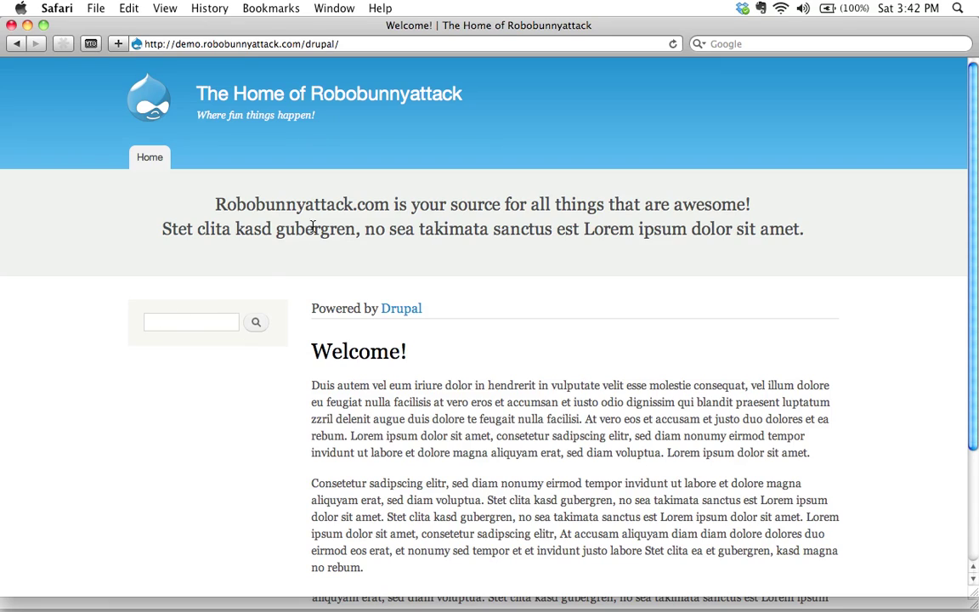
left_click(210, 327)
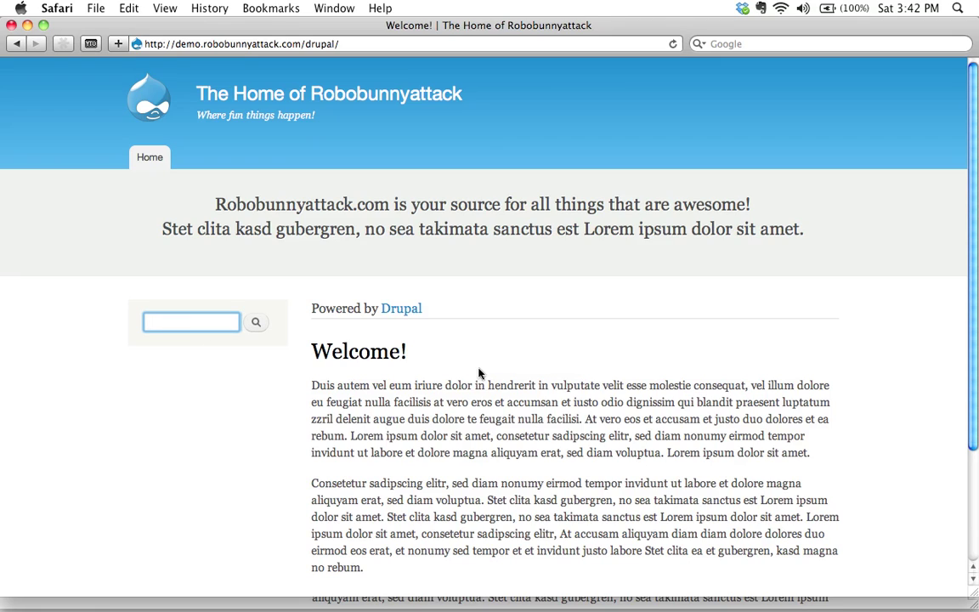
type("jane")
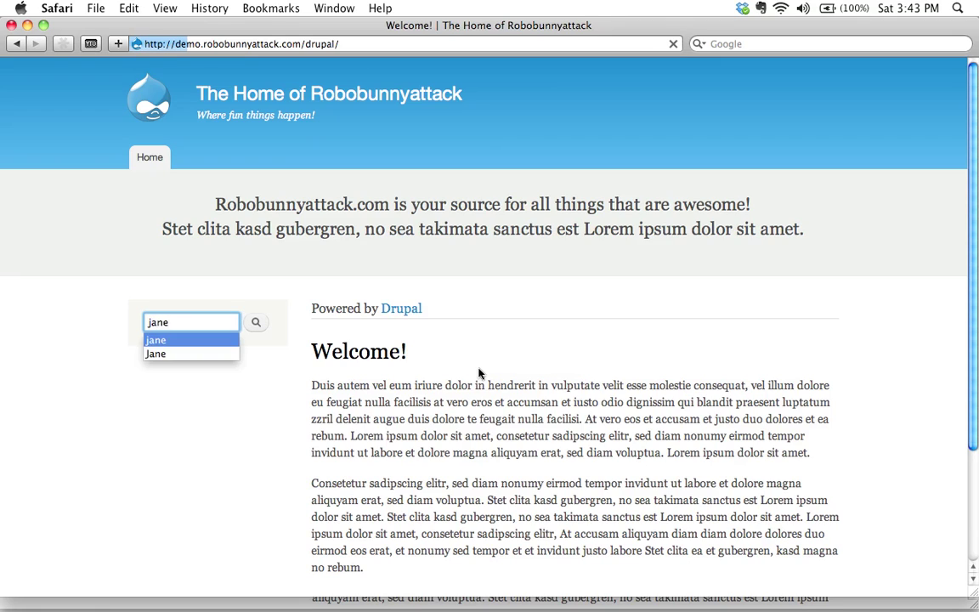
key("Return")
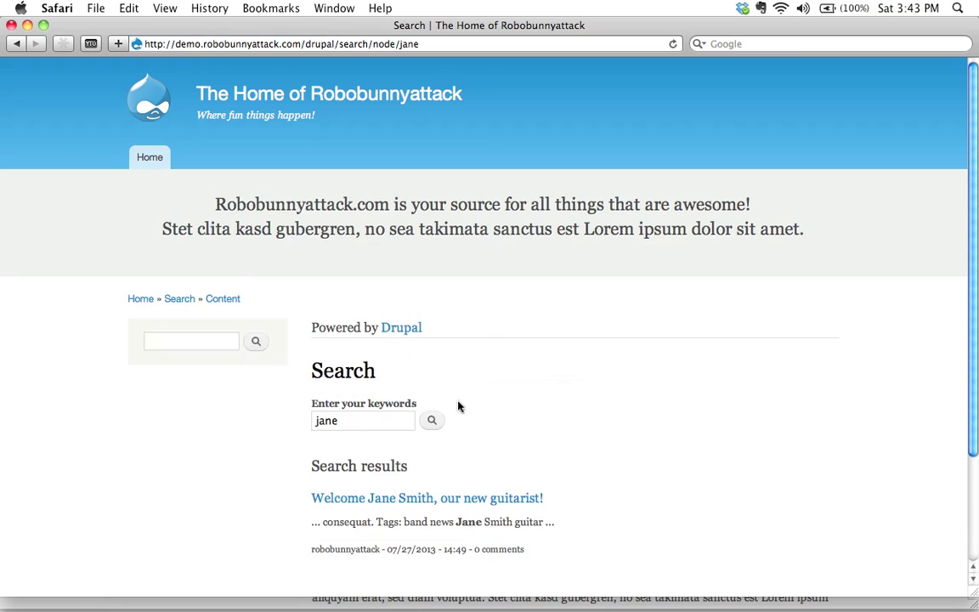
- Open the new guitarist article from the search results and look through the whole page as an anonymous visitor
left_click(481, 502)
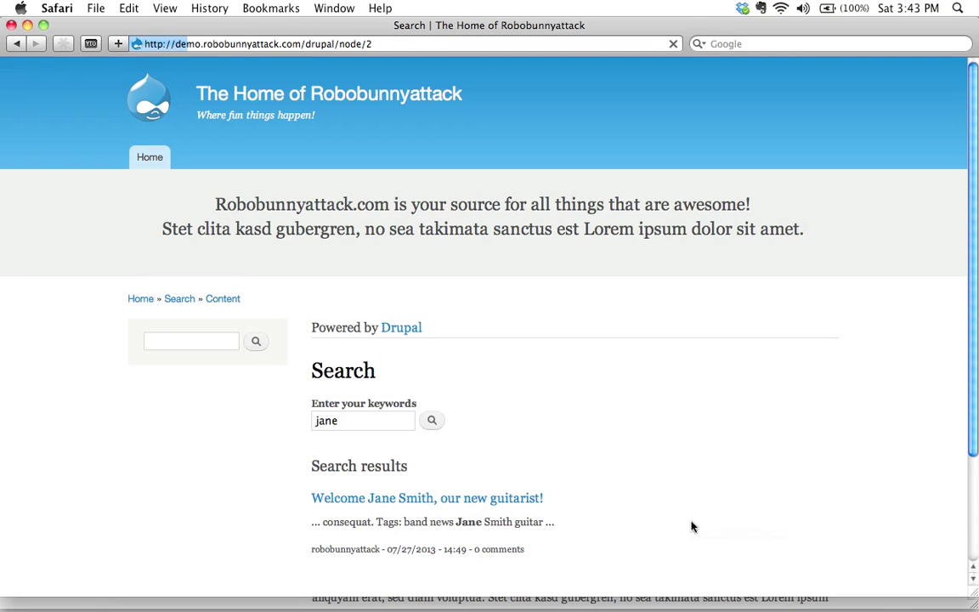
scroll(791, 425, "down", 10)
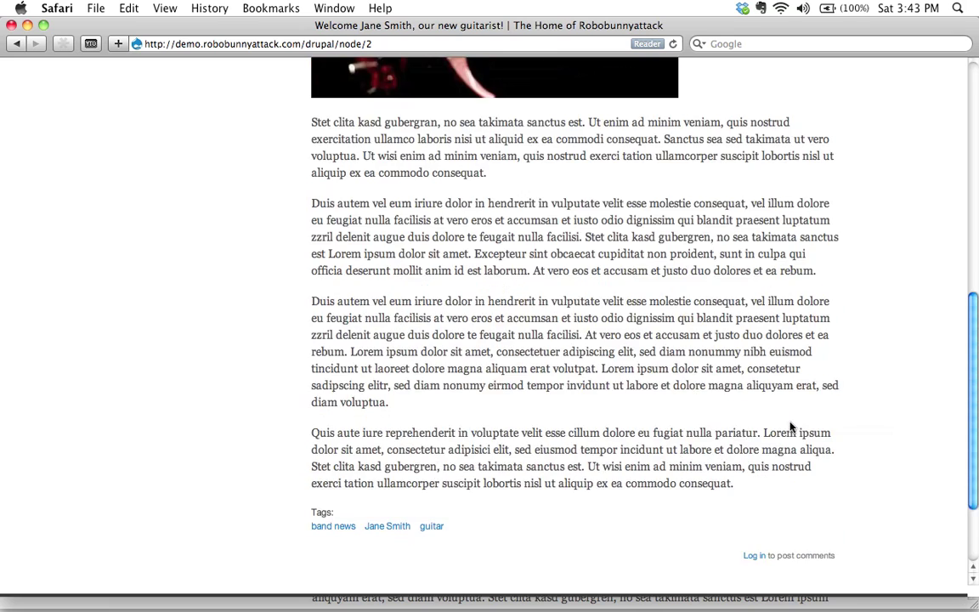
scroll(810, 405, "up", 10)
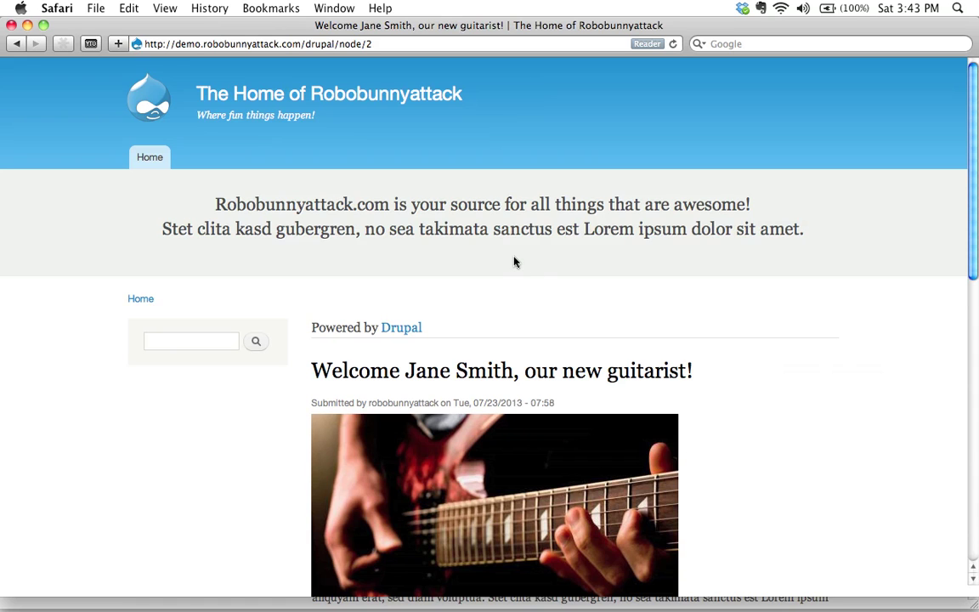
- Switch back to Chrome and open the configuration of the welcome text block on the home page
key("super+Tab")
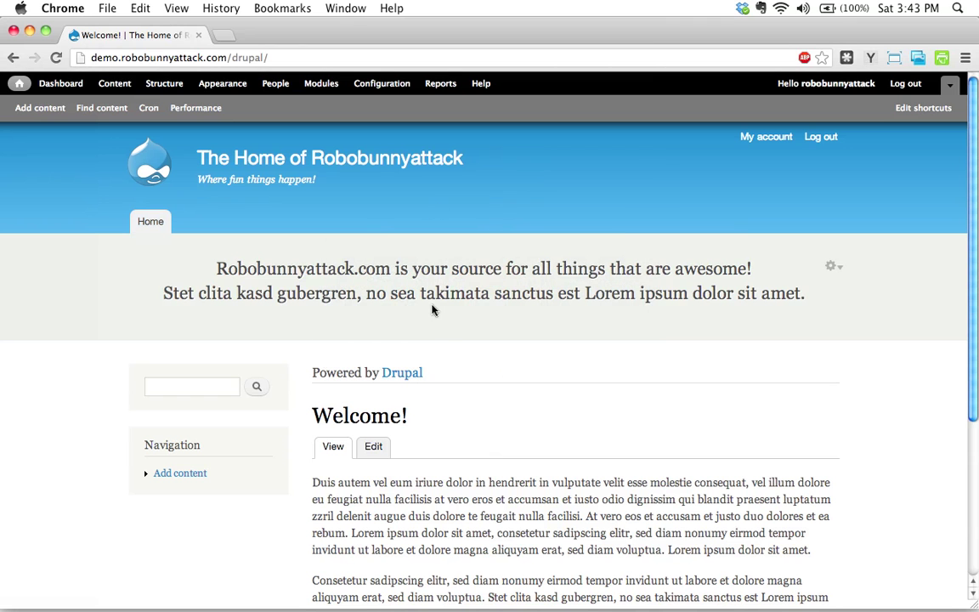
mouse_move(833, 268)
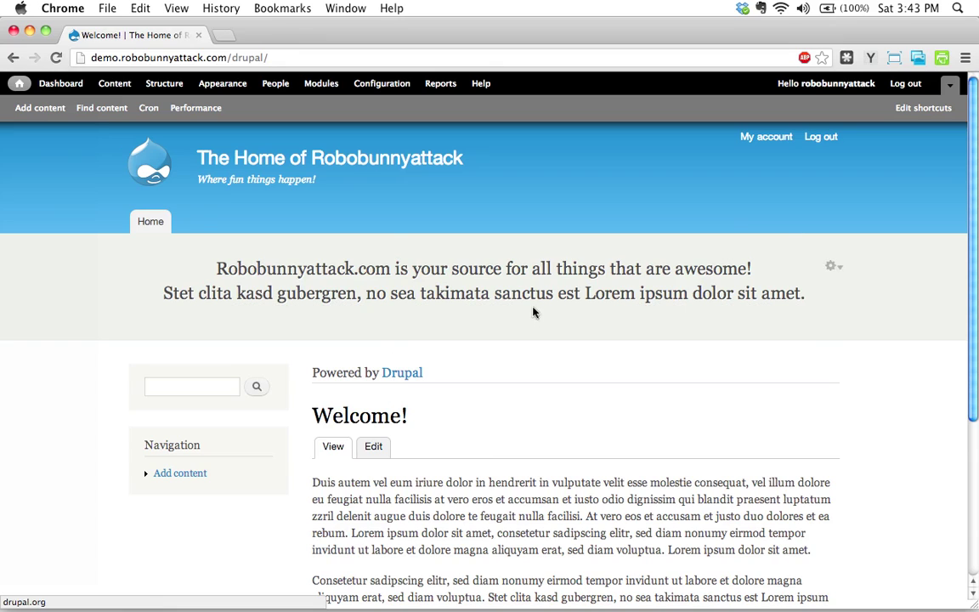
left_click(833, 270)
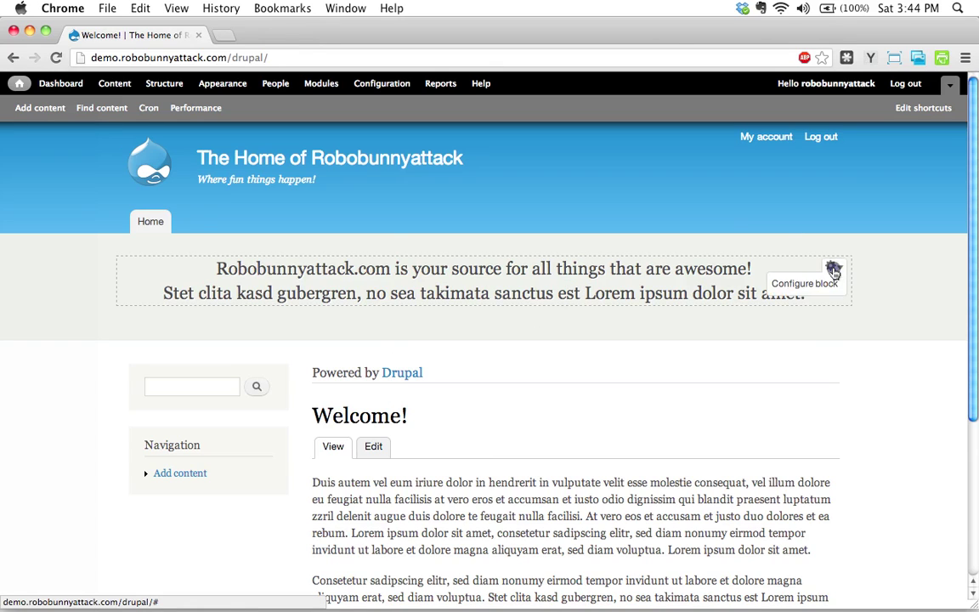
left_click(822, 284)
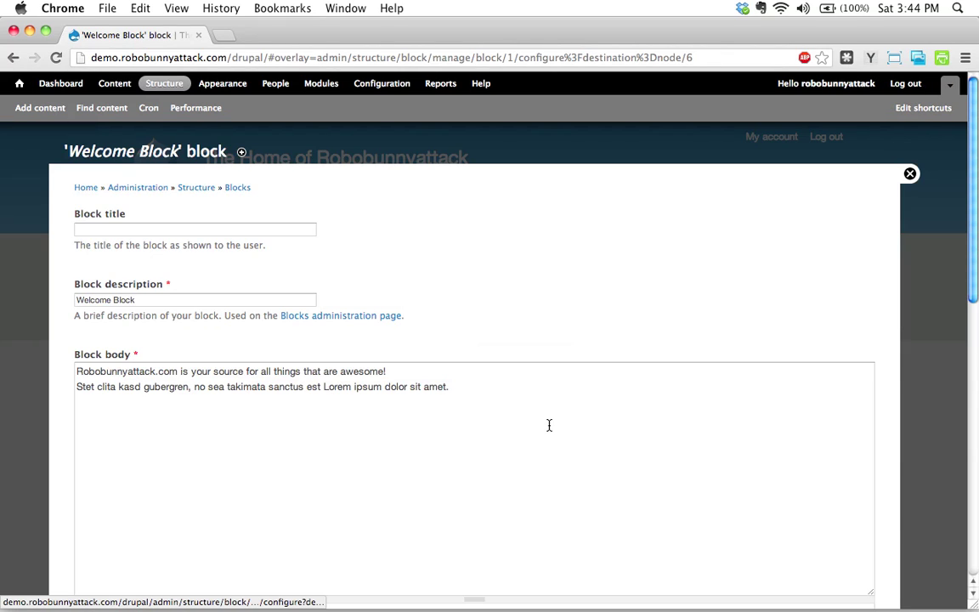
- Restrict the Welcome Block's visibility to only the listed pages, list <front> as the sole path, and save the block
scroll(537, 375, "down", 15)
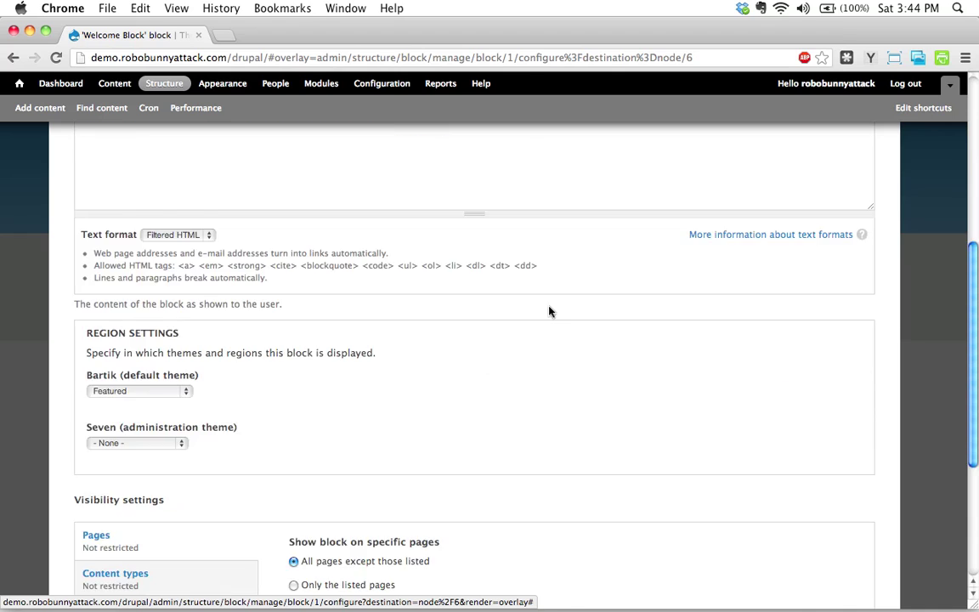
scroll(548, 313, "down", 1)
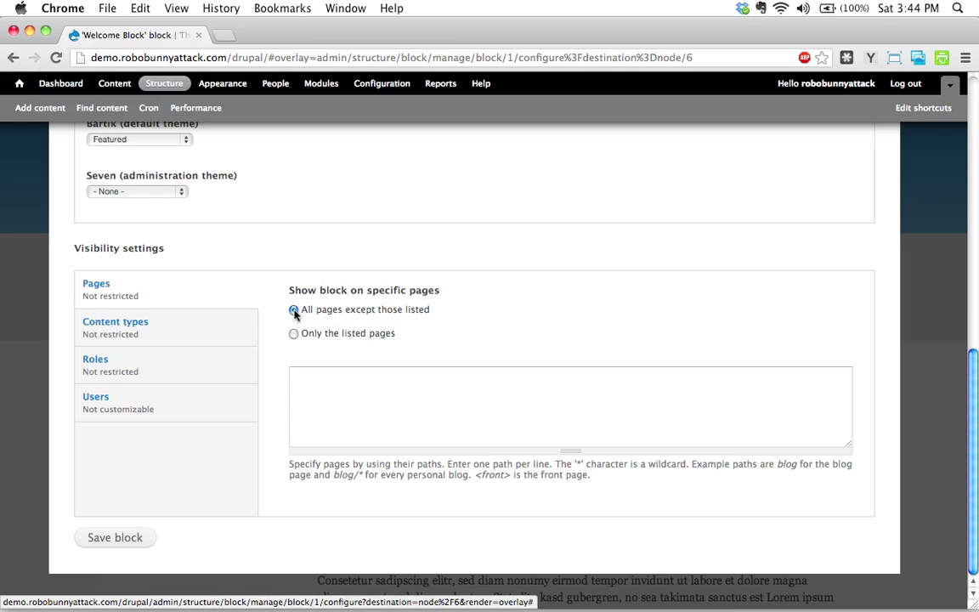
left_click(352, 396)
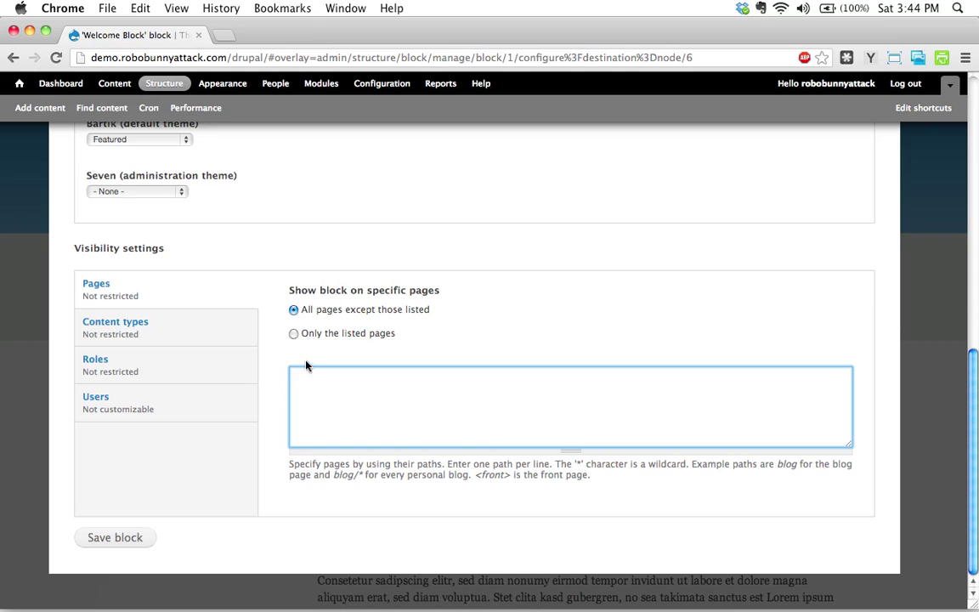
left_click(294, 334)
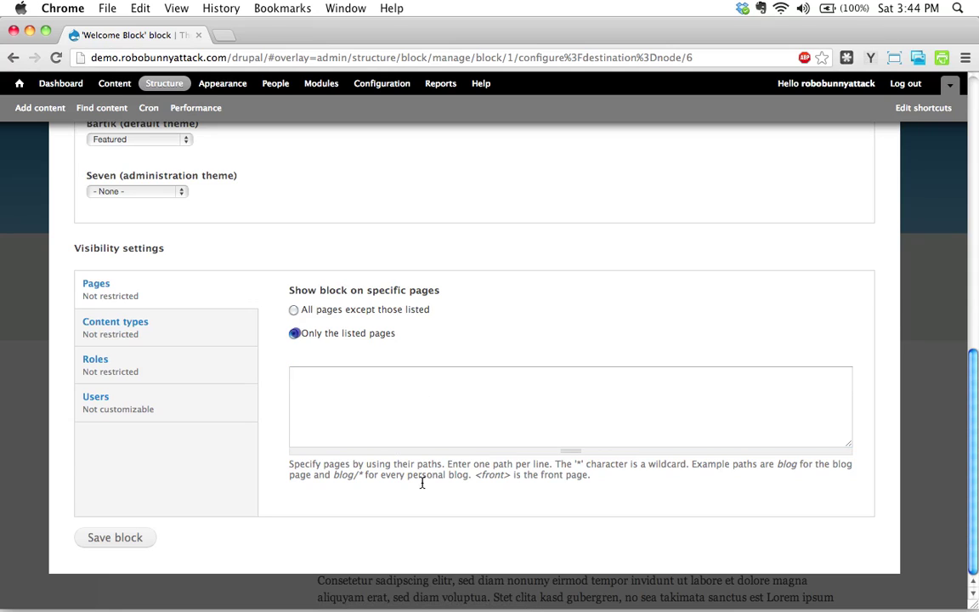
left_click(321, 394)
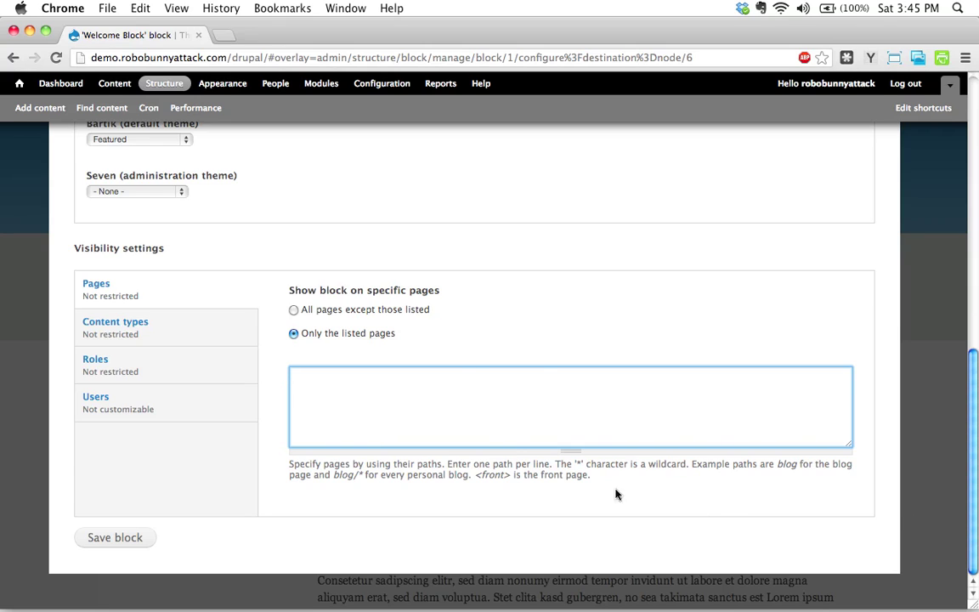
left_click_drag(474, 473, 511, 474)
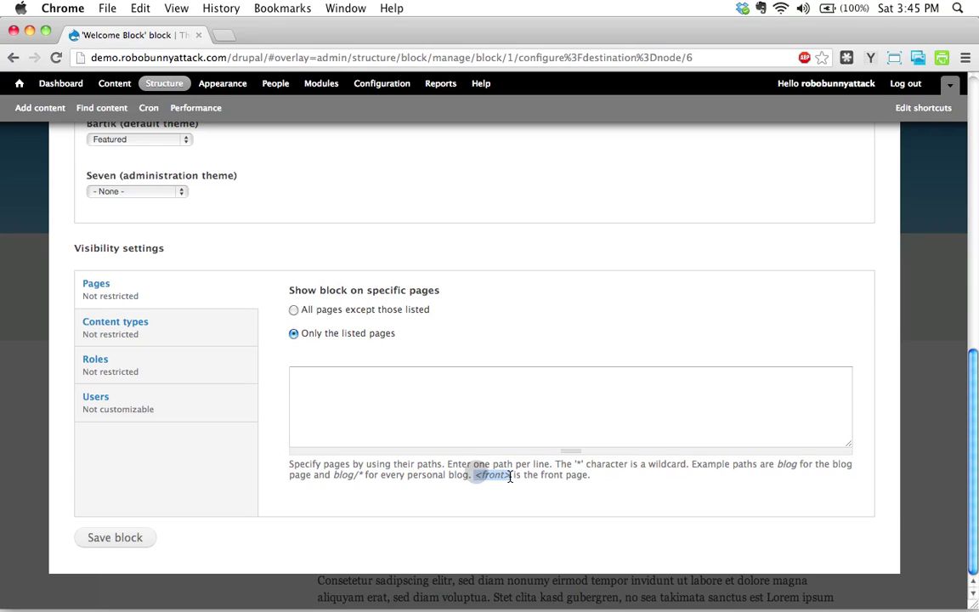
left_click(450, 442)
type("<front>")
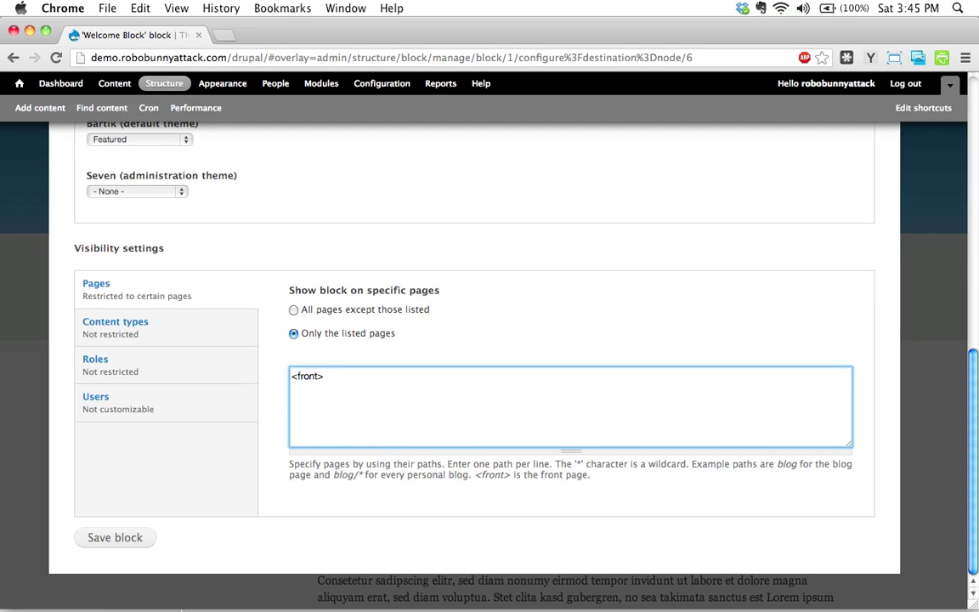
left_click(128, 542)
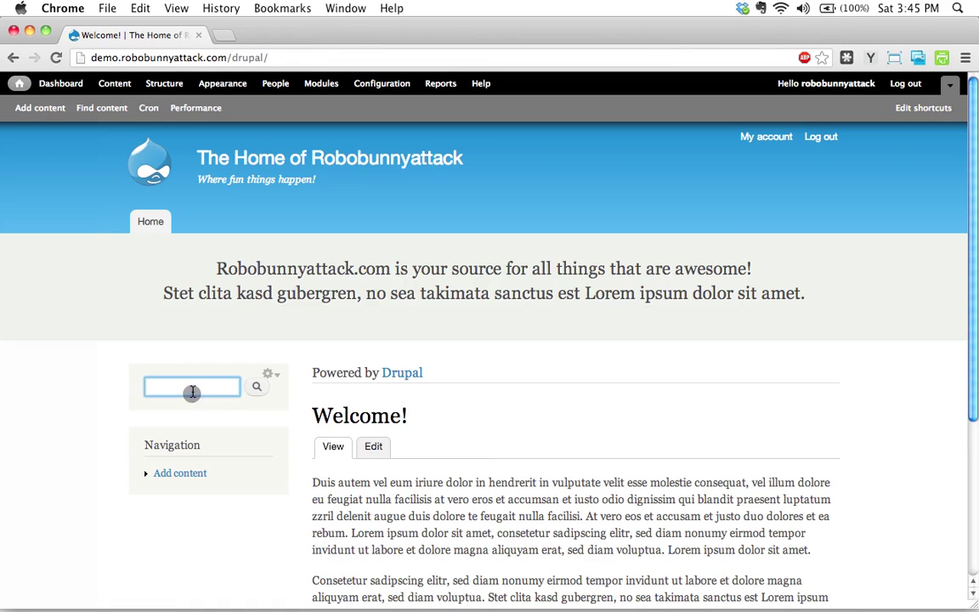
- Search the site for the guitarist's first name and open the matching article to check the block's visibility there
type("jane")
key("Return")
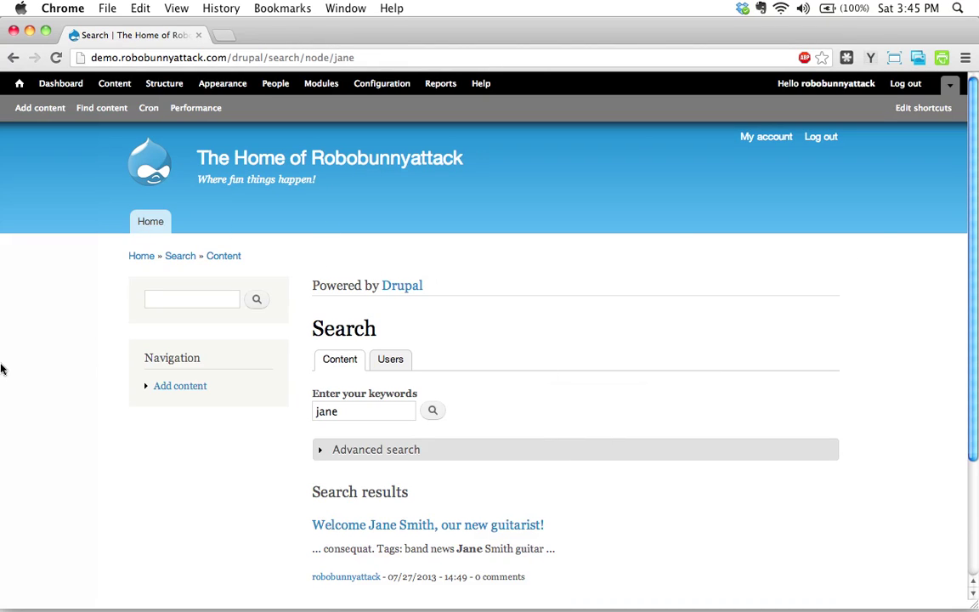
left_click(372, 527)
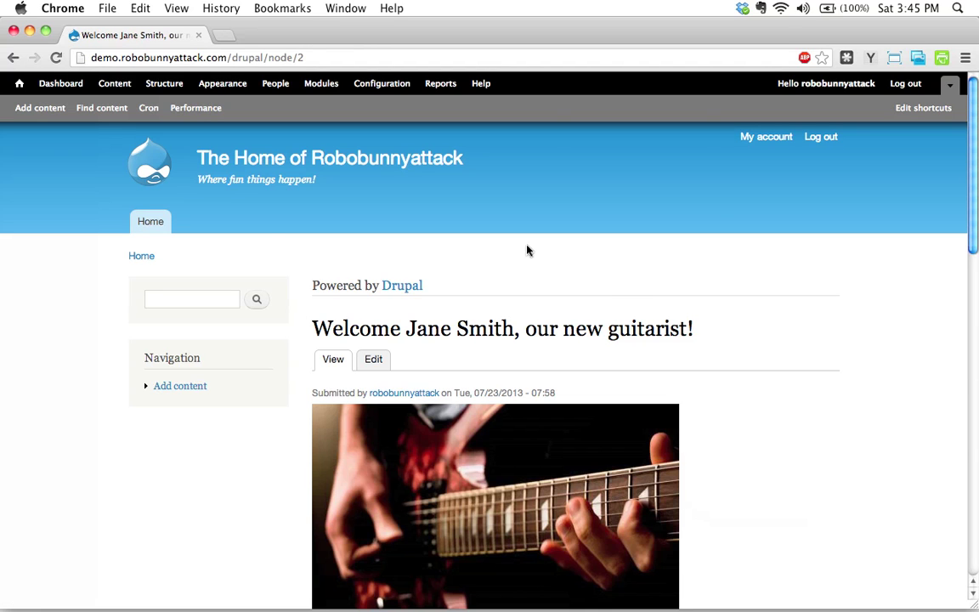
- Return to the home page and reopen the welcome text block's configuration
left_click(166, 221)
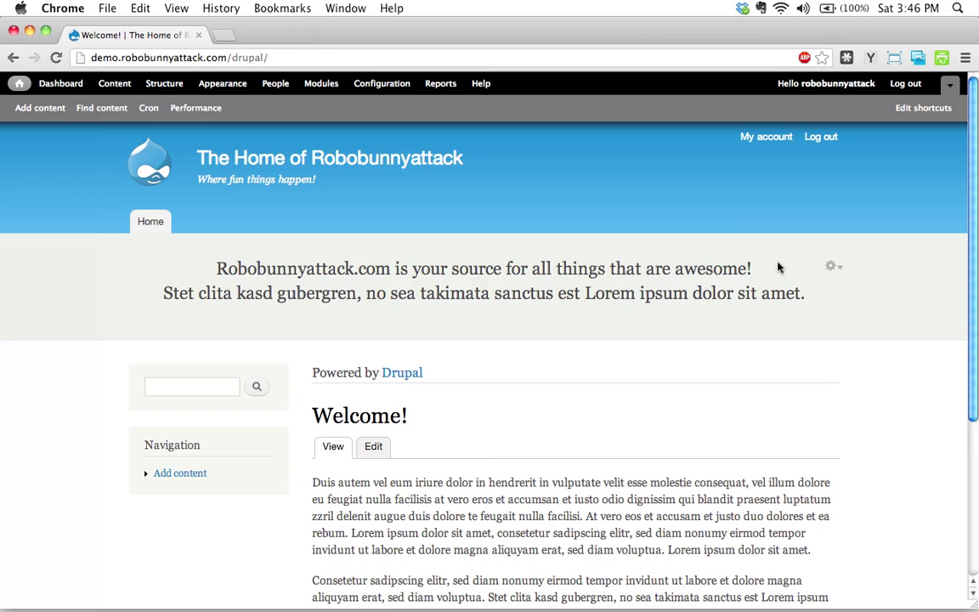
left_click(830, 265)
left_click(816, 284)
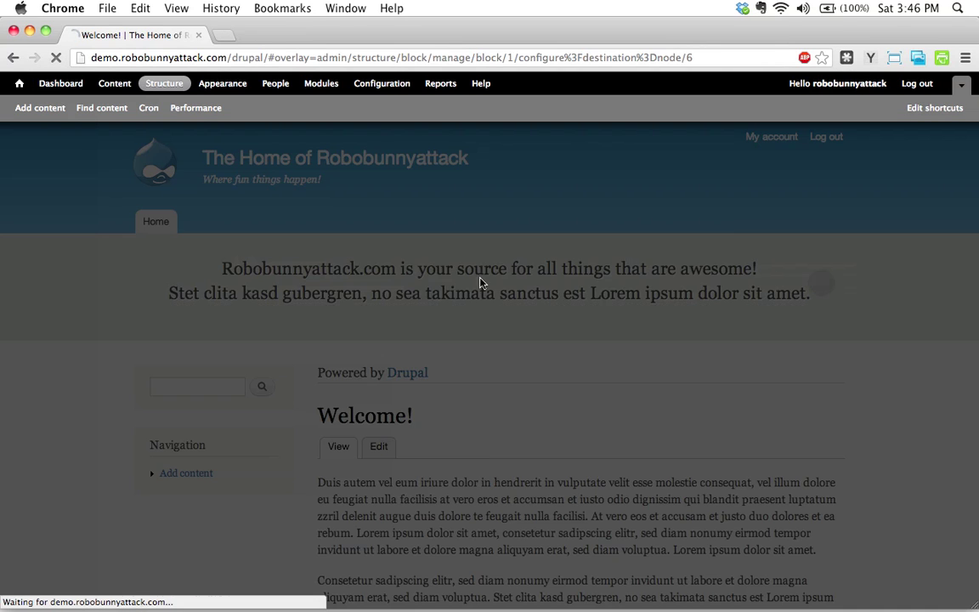
- Review the Welcome Block's visibility settings for pages, content types and roles
scroll(435, 463, "down", 10)
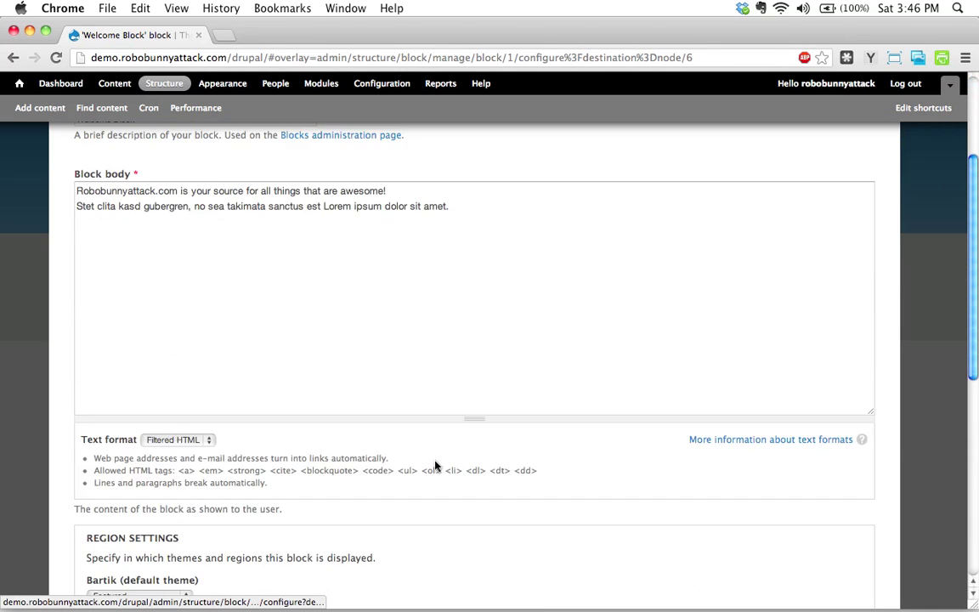
scroll(435, 463, "down", 5)
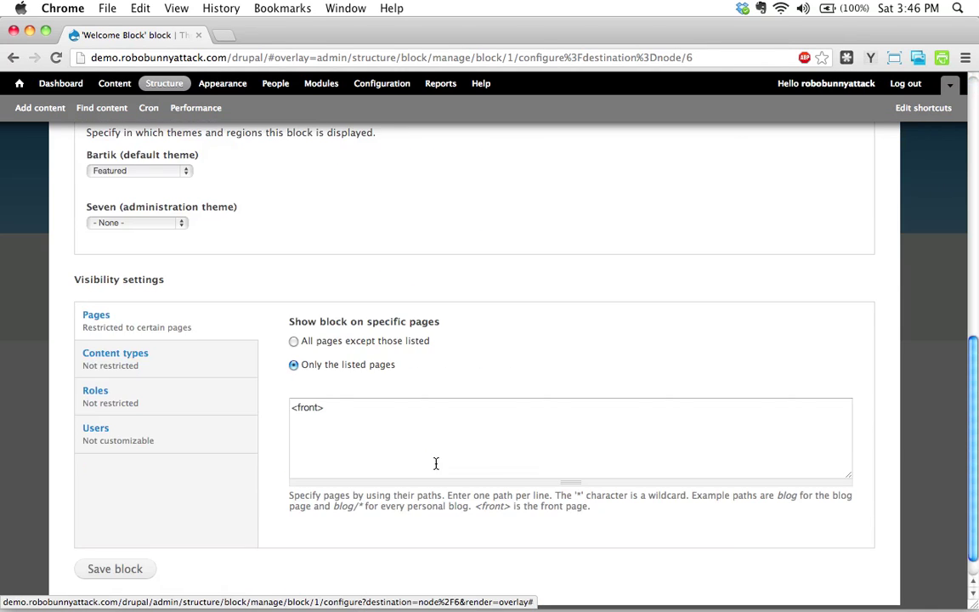
left_click(183, 367)
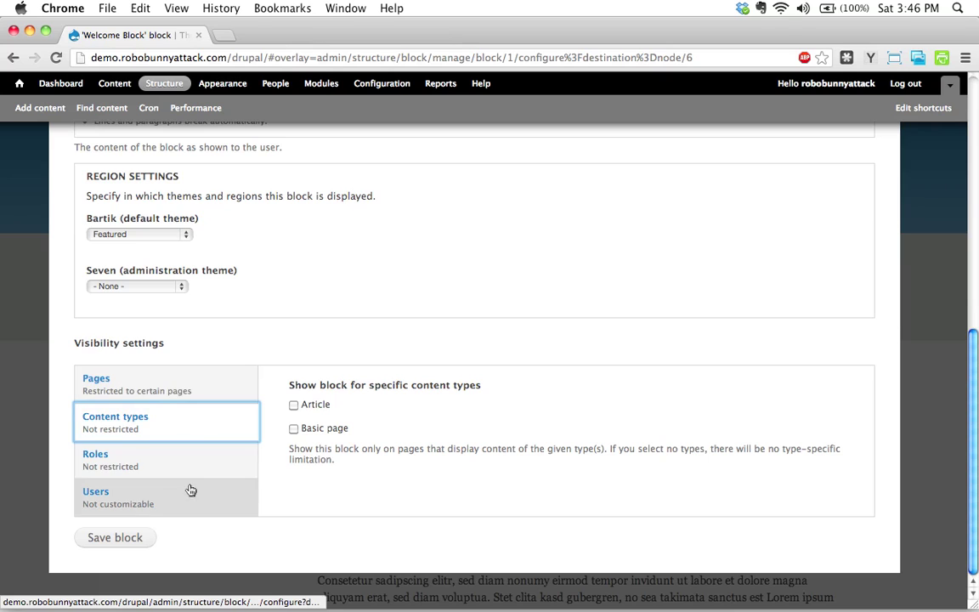
left_click(179, 458)
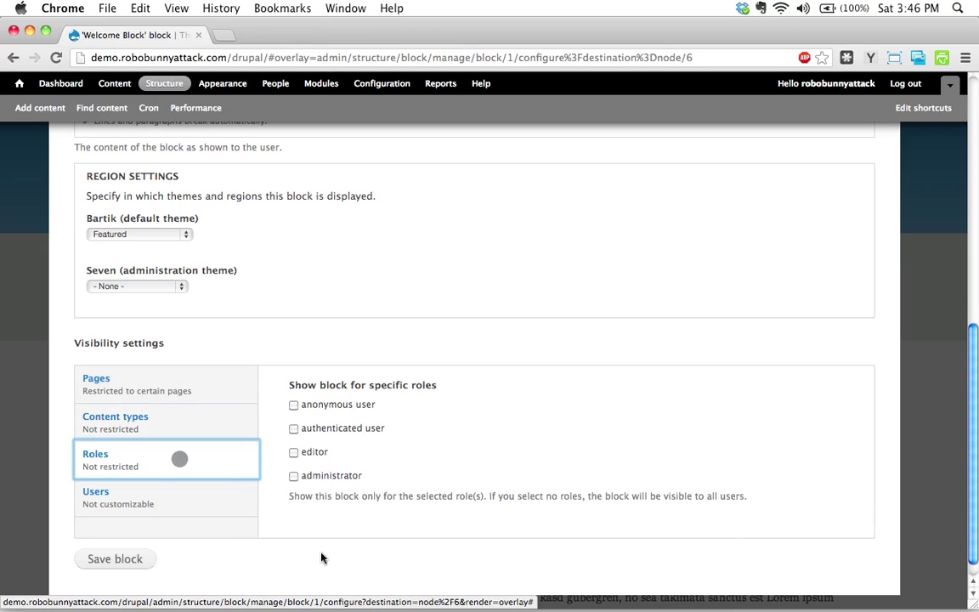
left_click(143, 415)
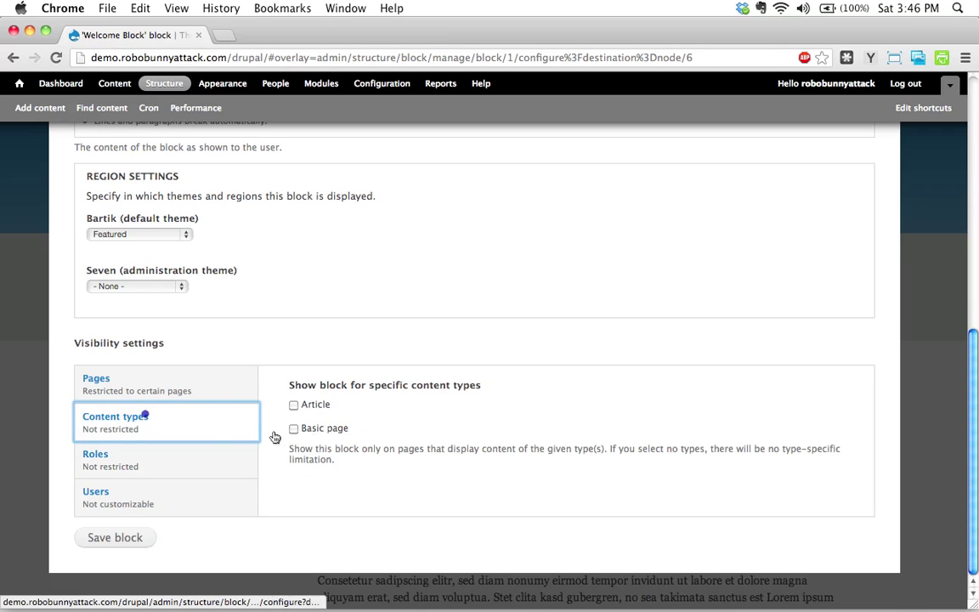
- Restrict the Welcome Block to the authenticated user, editor and administrator roles, and save the block
left_click(175, 462)
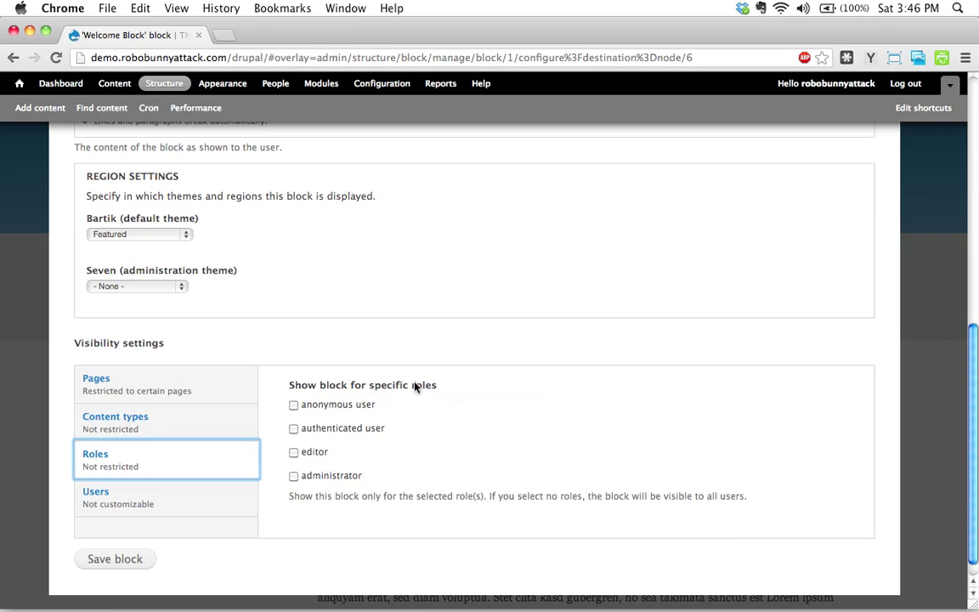
left_click(293, 429)
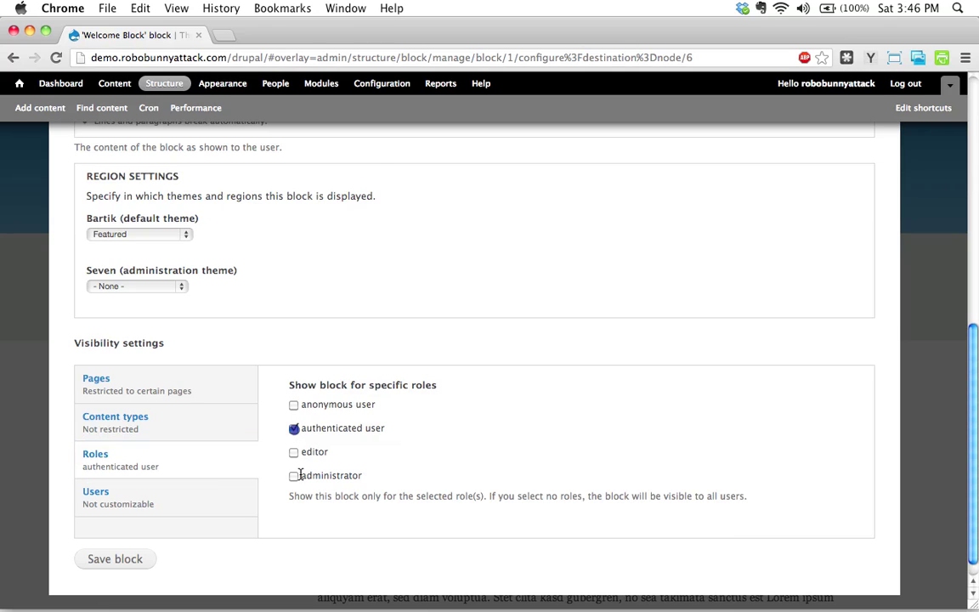
left_click(293, 451)
left_click(293, 475)
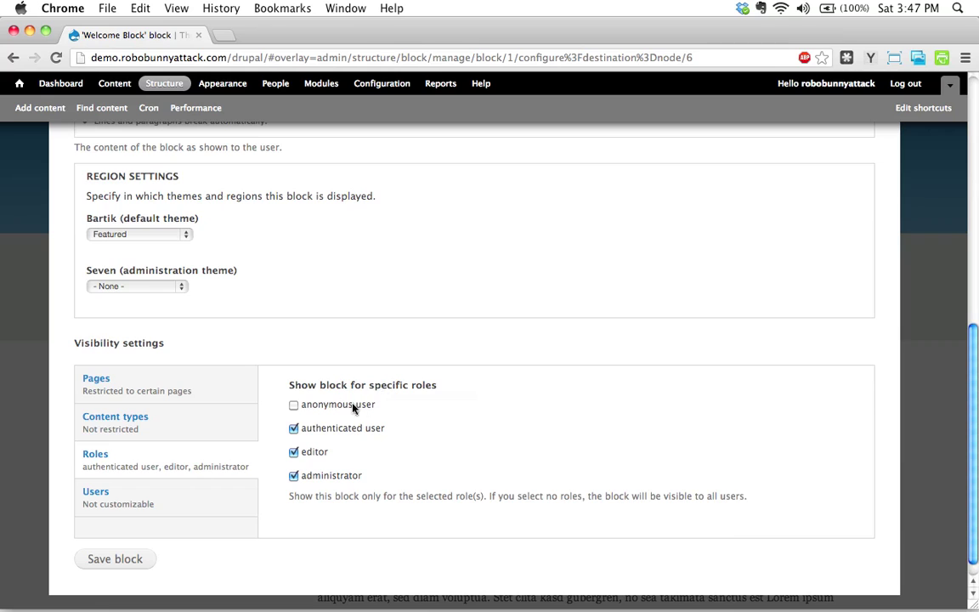
left_click(118, 558)
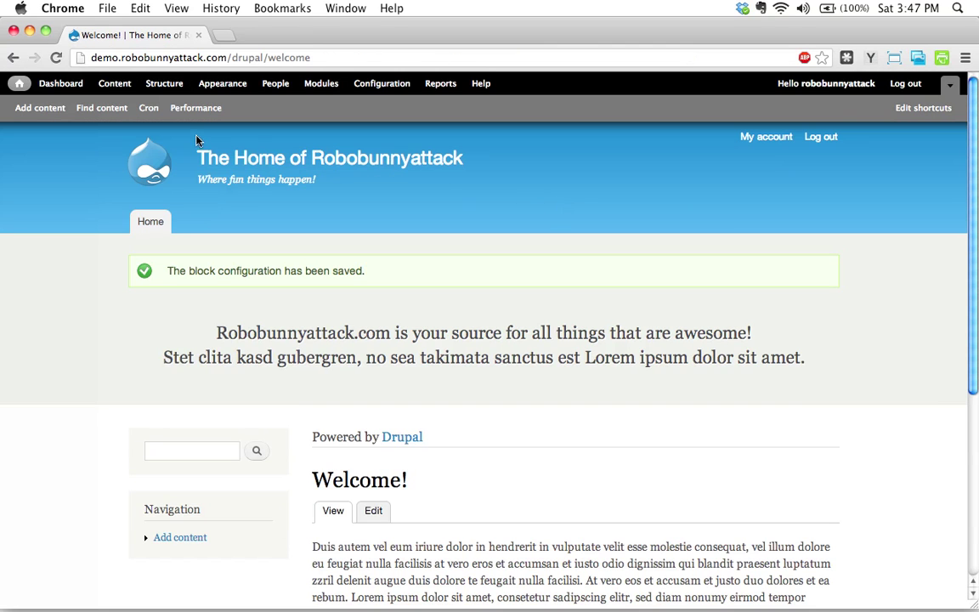
- Check the welcome text on the home page and reopen its block configuration from there
left_click(138, 142)
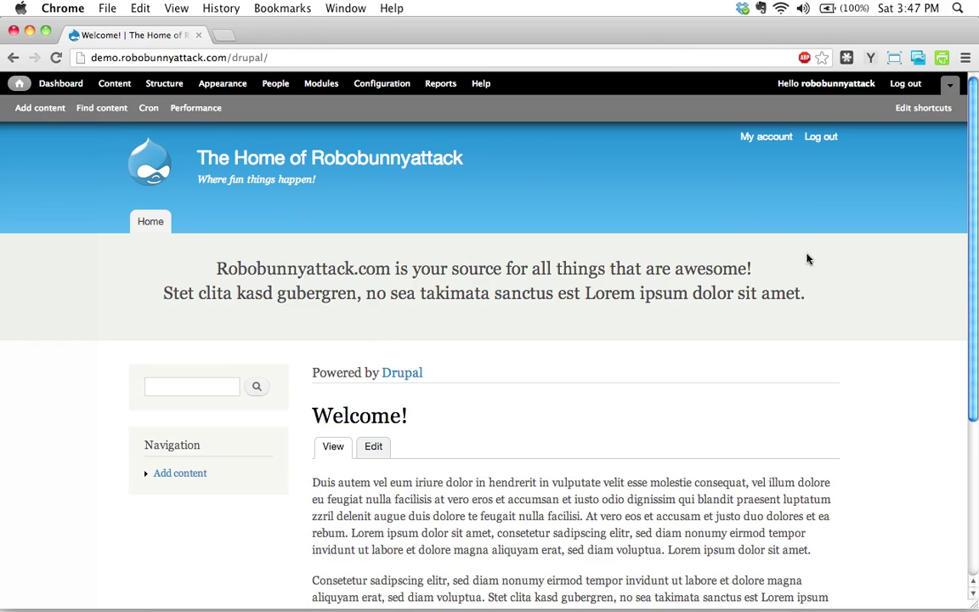
left_click(832, 269)
left_click(807, 283)
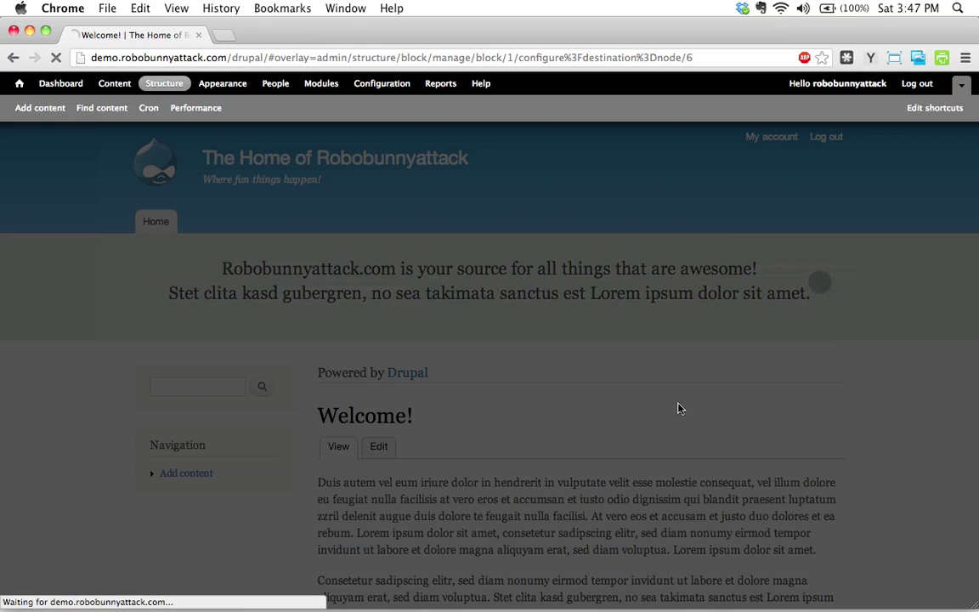
- Change the Welcome Block's role restriction to anonymous user only, and save the block
scroll(207, 431, "down", 10)
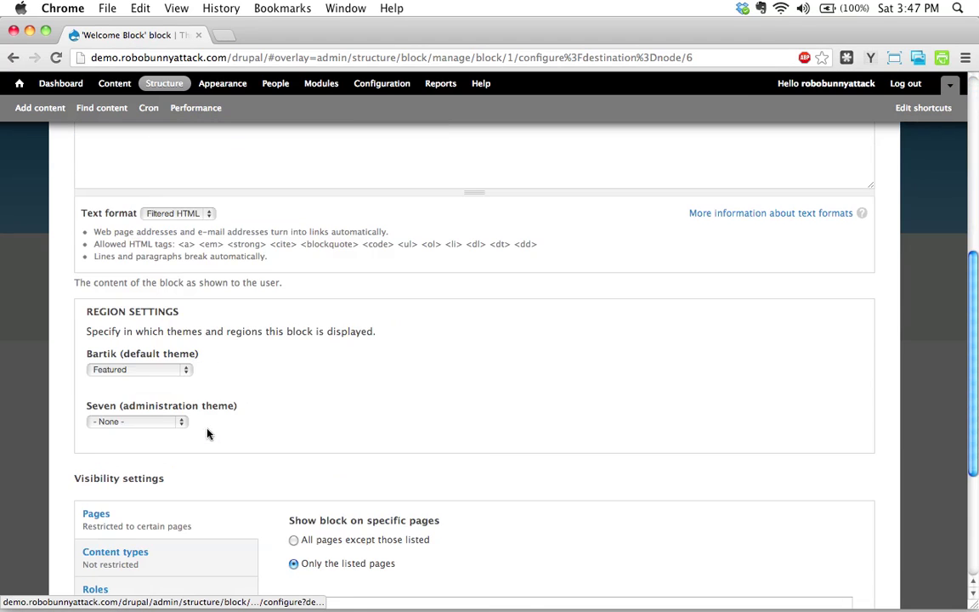
left_click(195, 371)
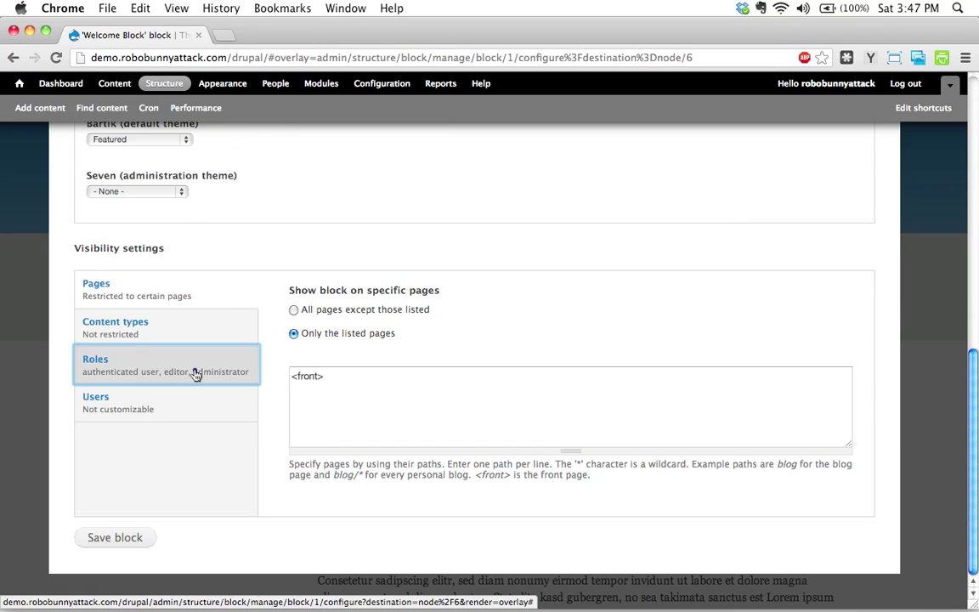
left_click(294, 383)
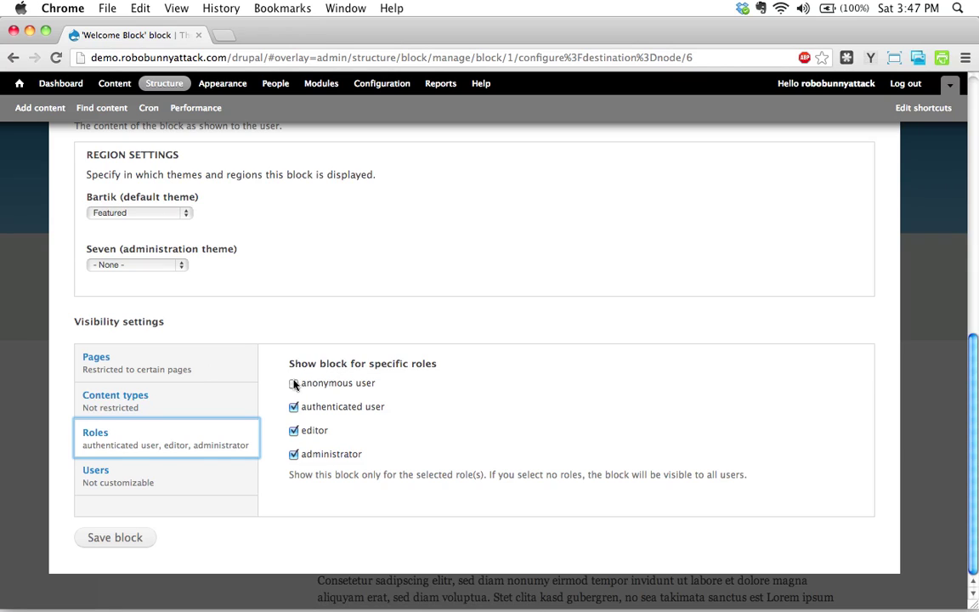
left_click(294, 407)
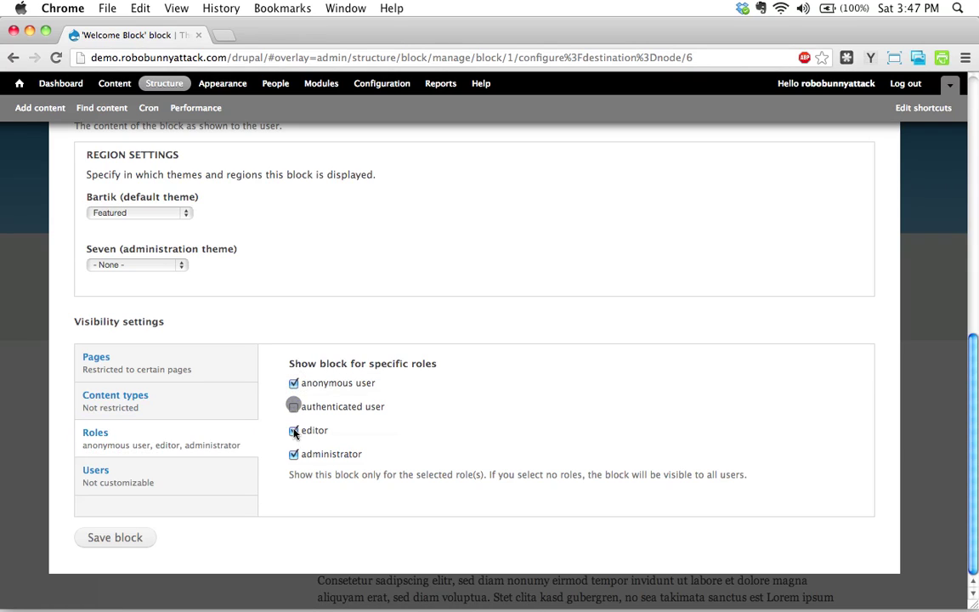
left_click(294, 431)
left_click(294, 454)
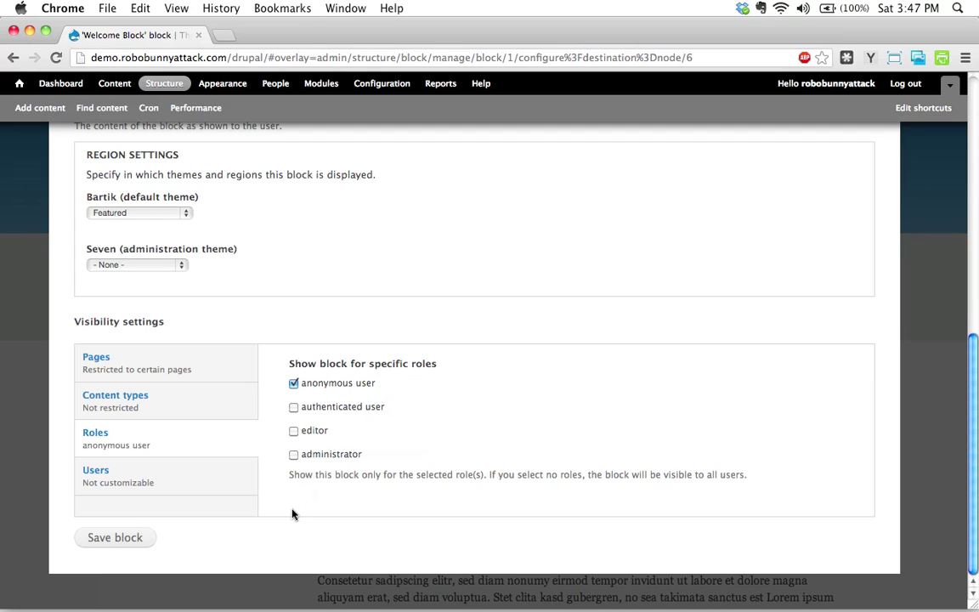
left_click(128, 540)
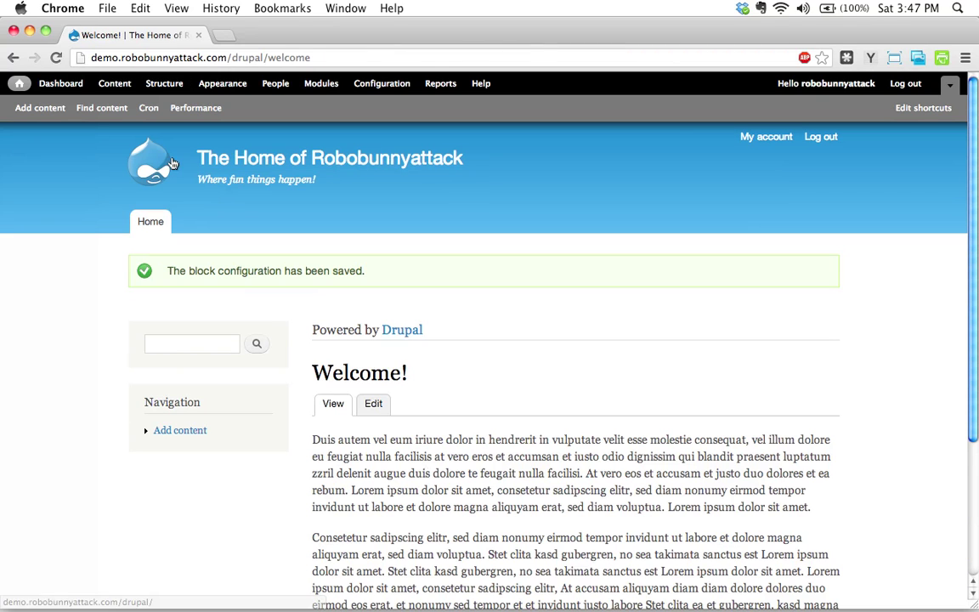
- Compare the welcome block's visibility on the home page in Chrome and in Safari, ending back in Chrome
left_click(170, 163)
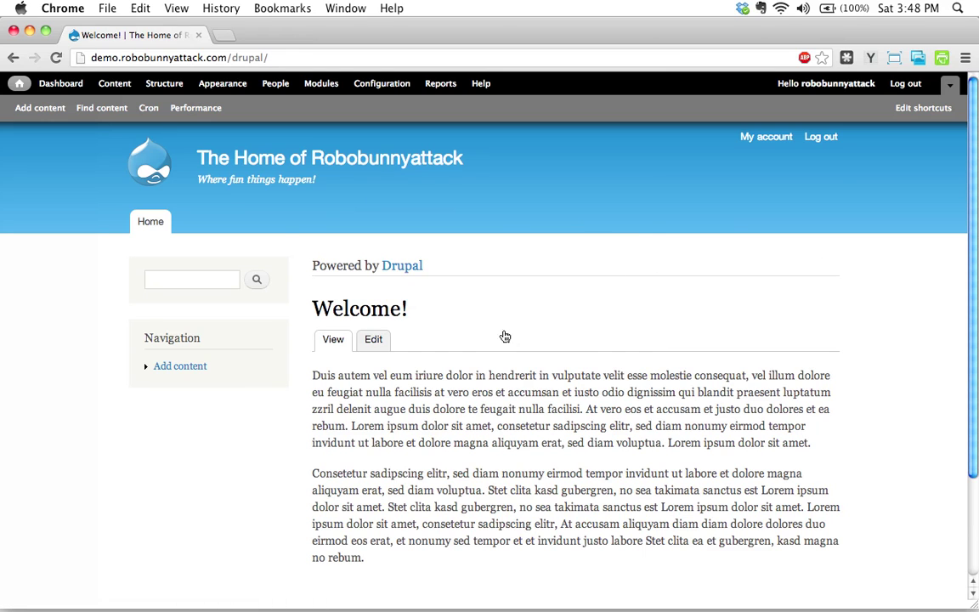
key("super+Tab")
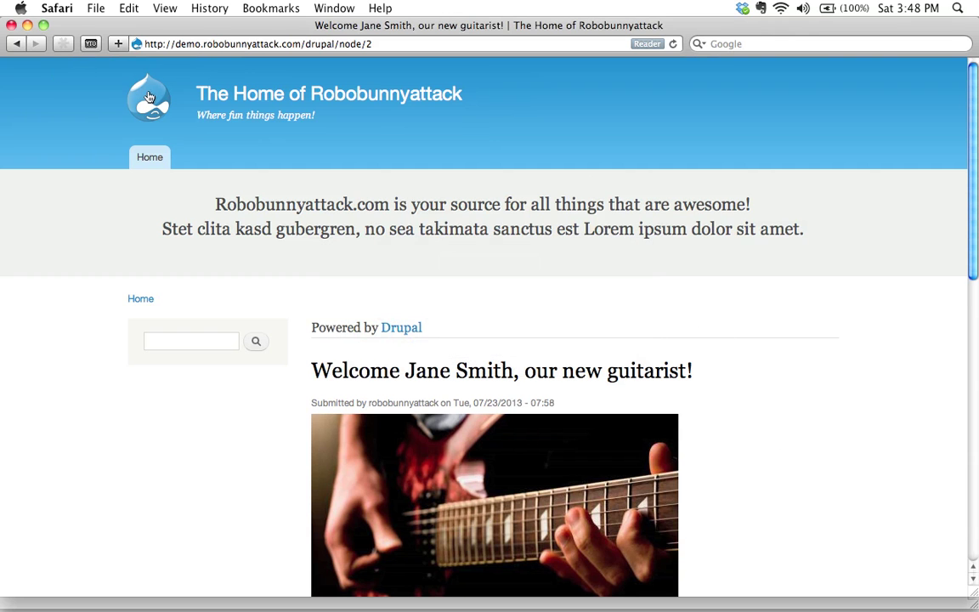
left_click(148, 96)
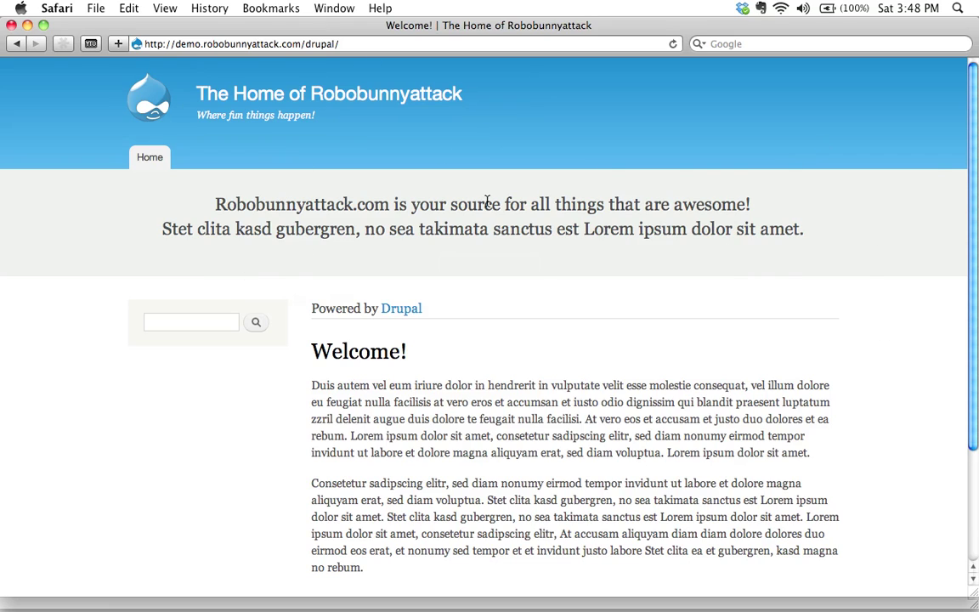
left_click(375, 44)
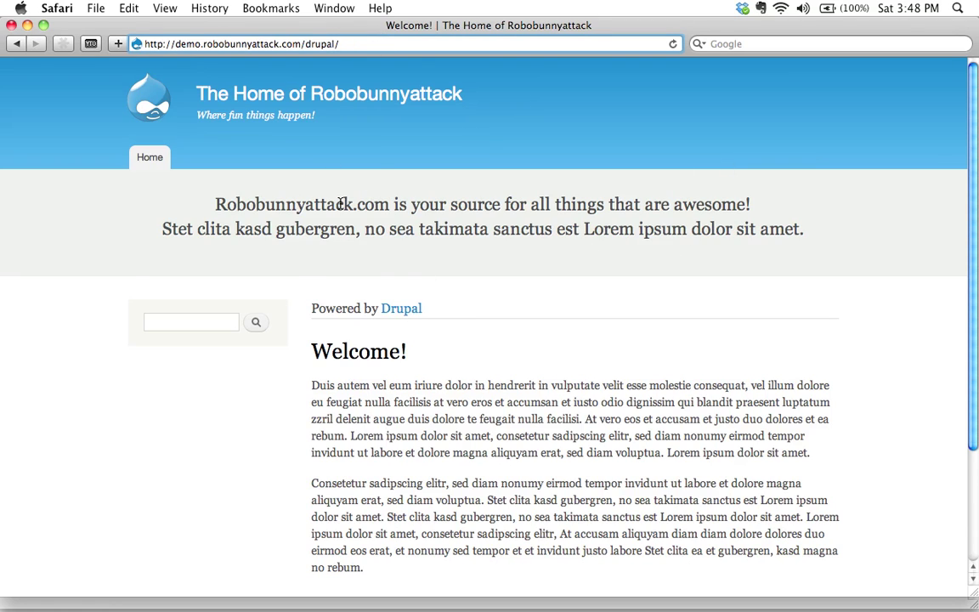
key("super+Tab")
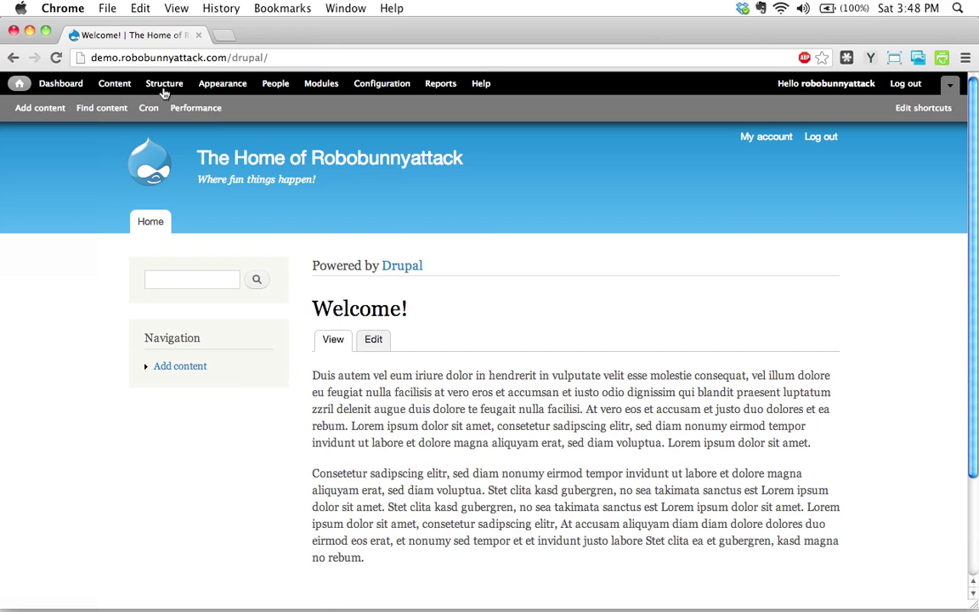
left_click(169, 83)
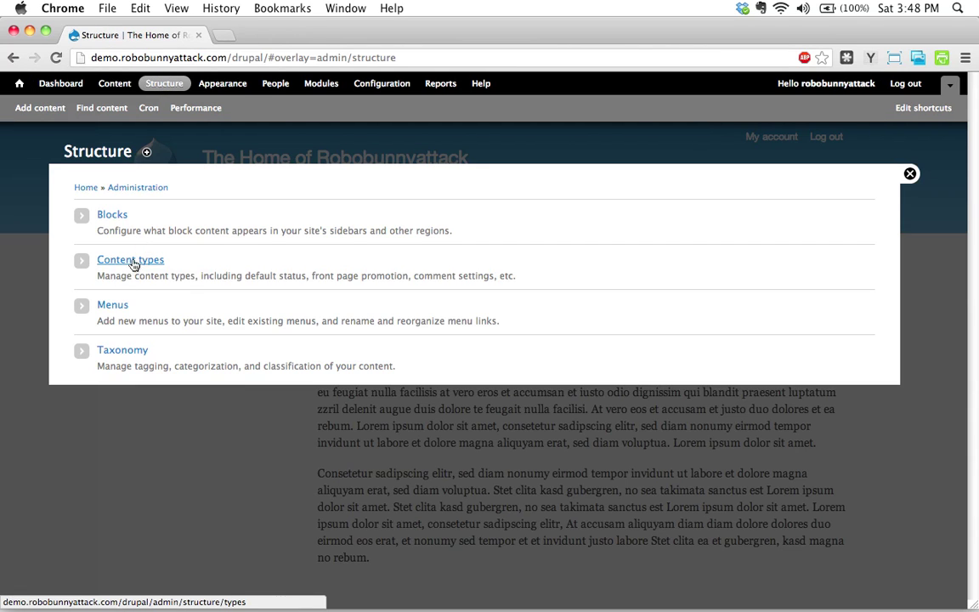
left_click(132, 262)
left_click(106, 219)
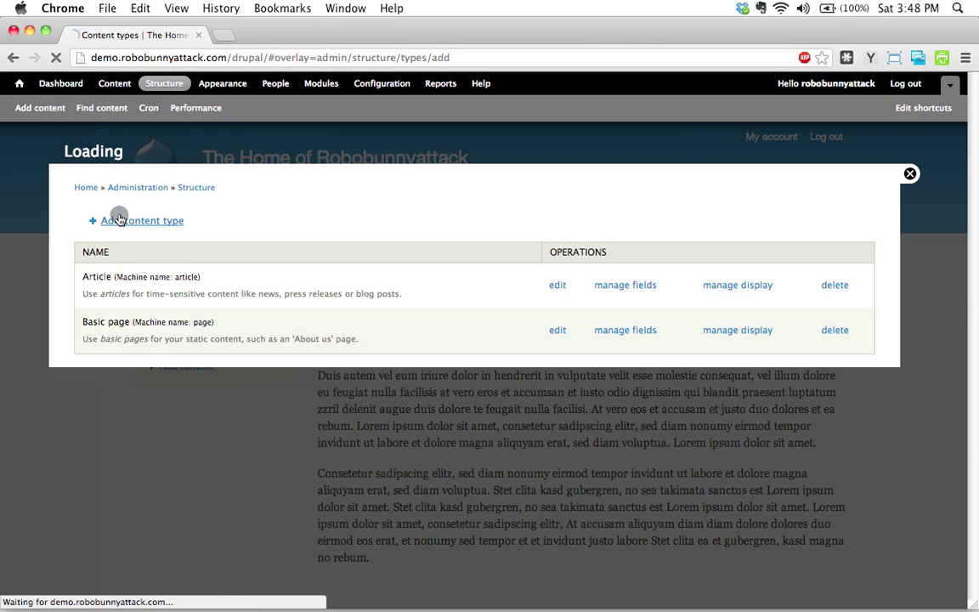
left_click(12, 58)
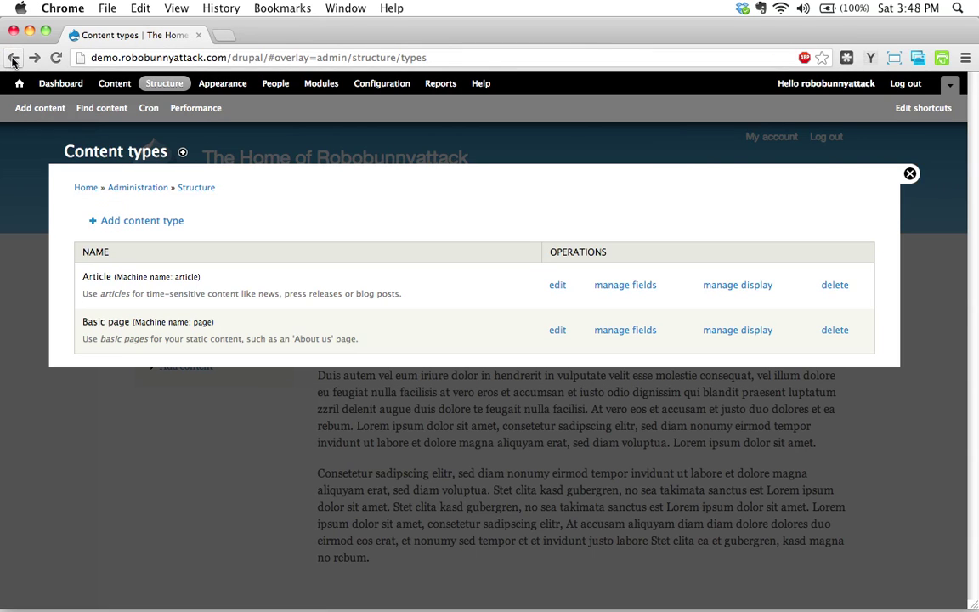
- Open the Welcome Block's configuration from the site structure's list of blocks
left_click(164, 83)
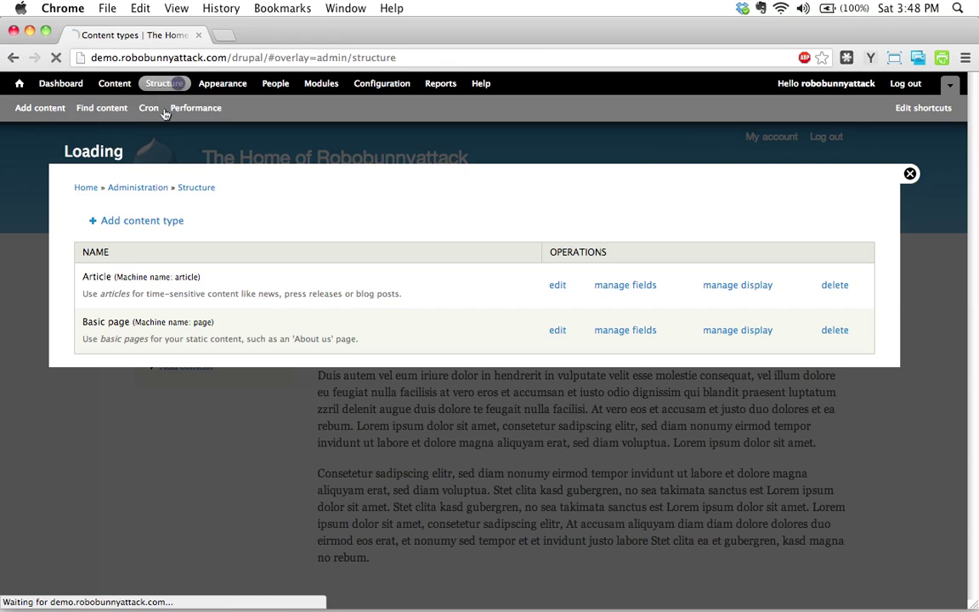
left_click(107, 213)
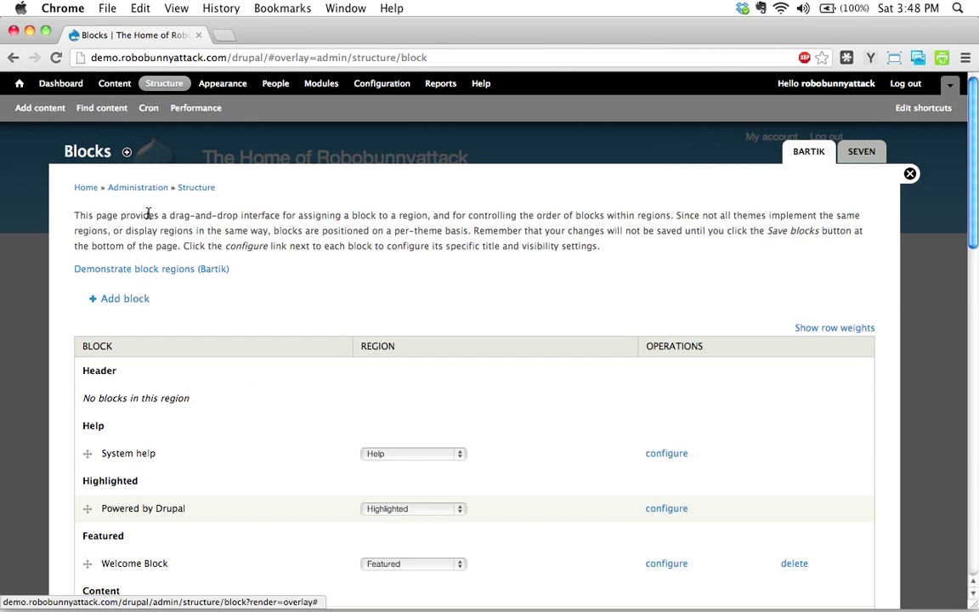
scroll(149, 213, "down", 5)
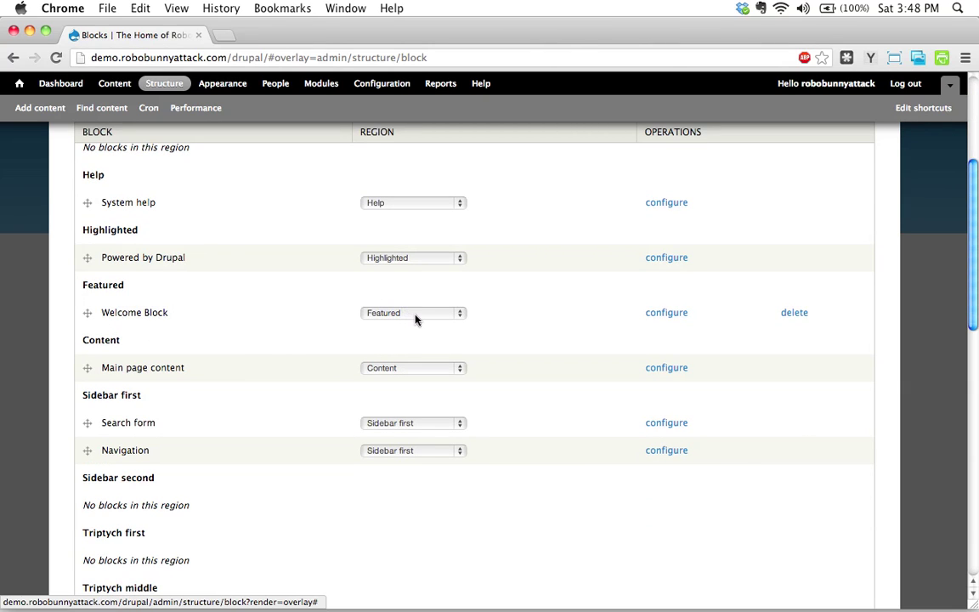
left_click(666, 313)
- Clear the anonymous user role from the Welcome Block's visibility settings so no role is selected, and save the block
scroll(518, 263, "down", 10)
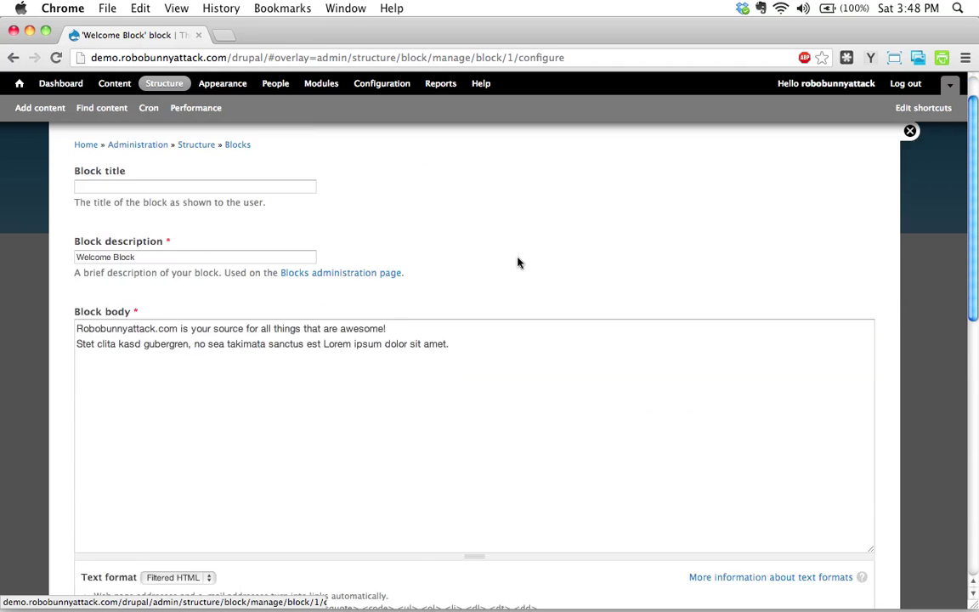
scroll(577, 242, "down", 2)
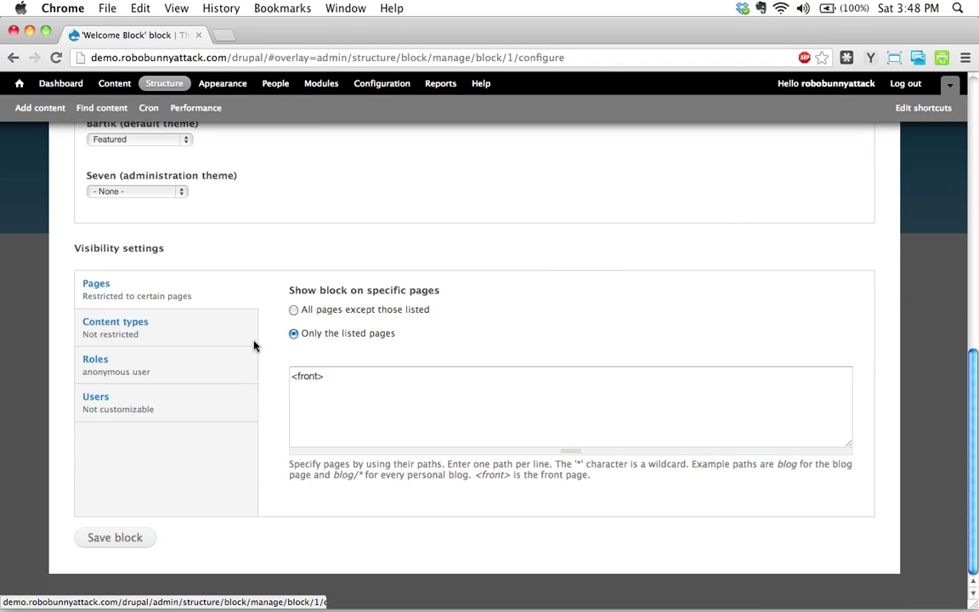
left_click(153, 376)
left_click(294, 383)
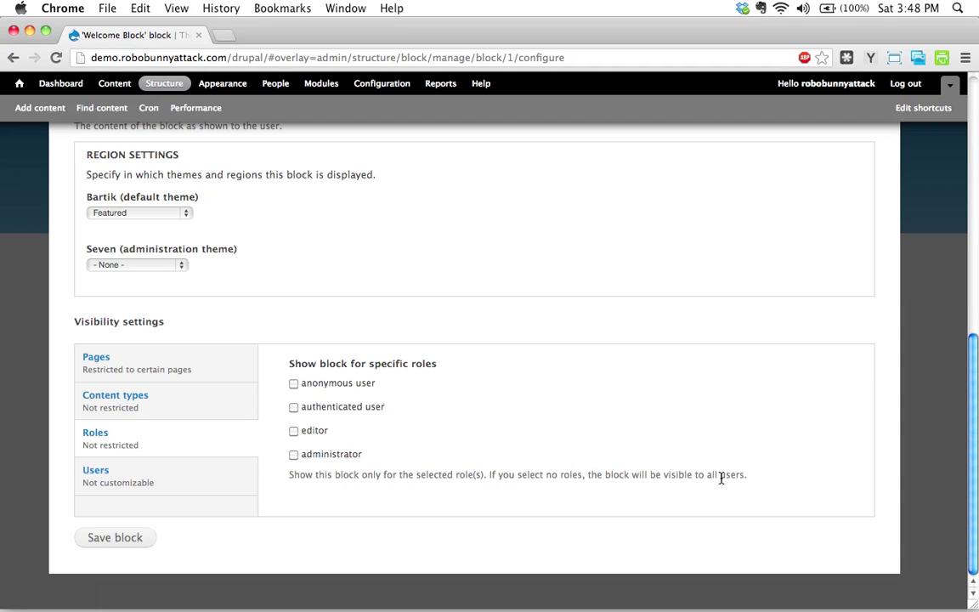
left_click(135, 542)
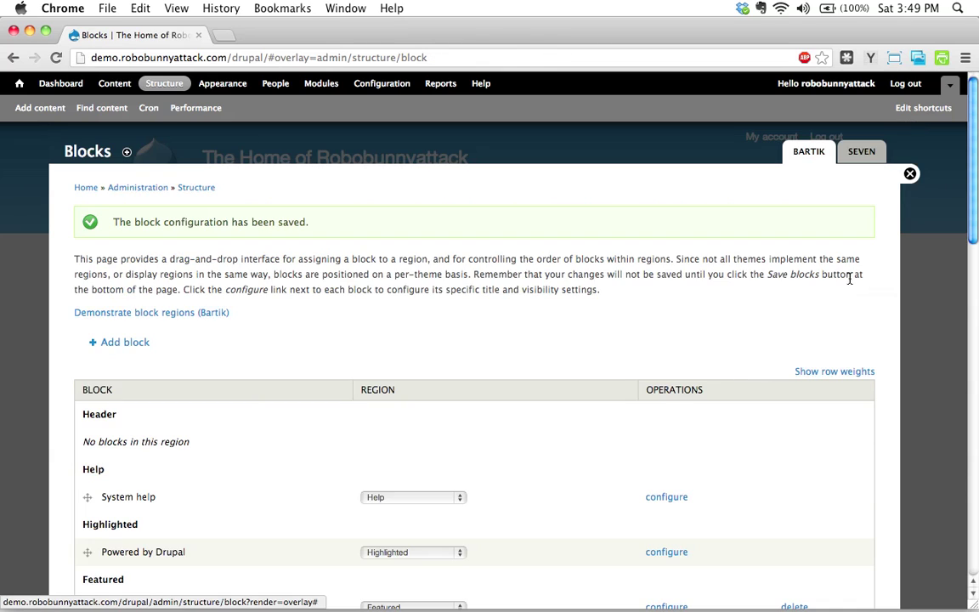
- Close the block list, open the Welcome Block's configuration from the front page, and view its per-user customization options in the visibility settings
key("Escape")
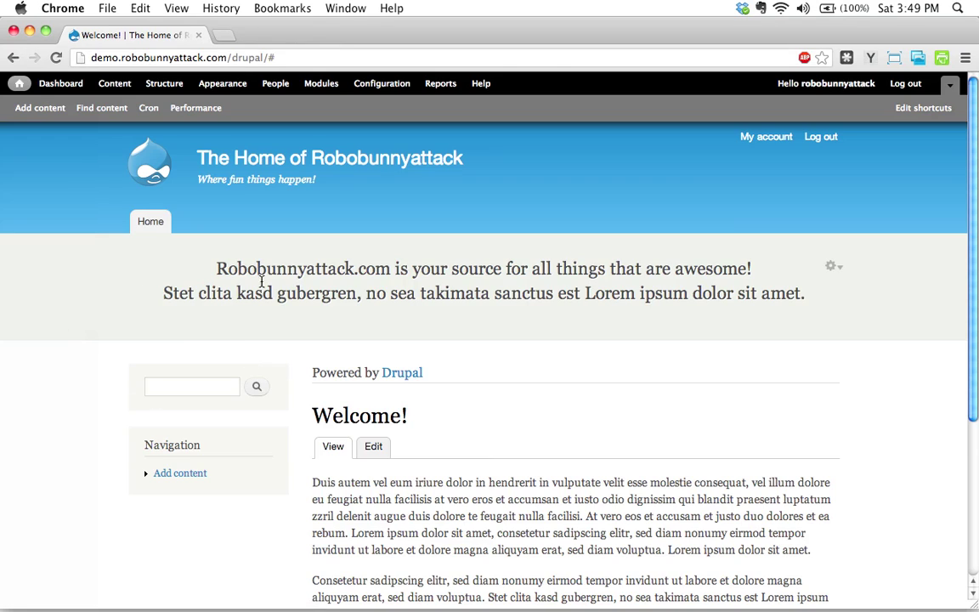
left_click(834, 267)
left_click(807, 283)
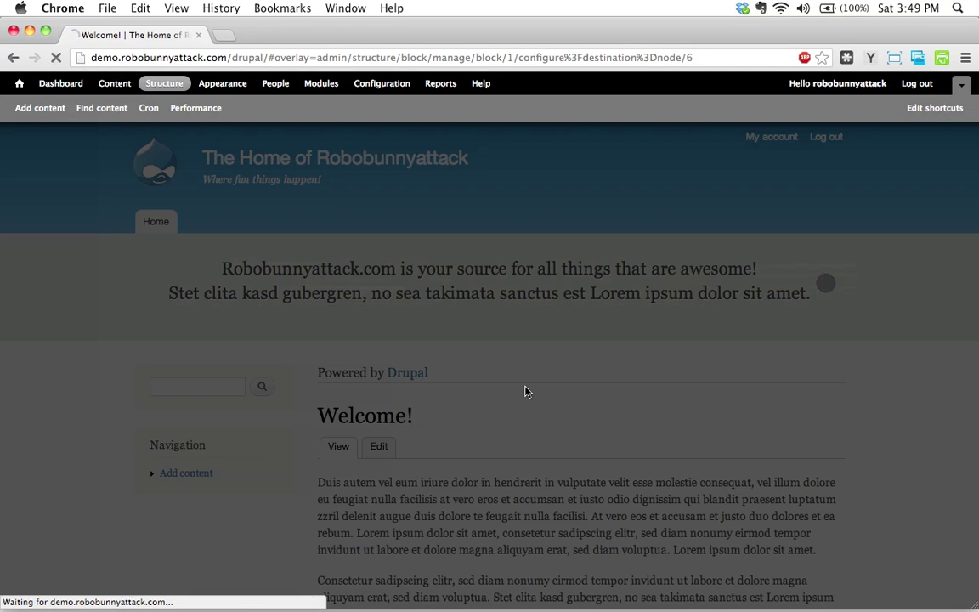
scroll(317, 406, "down", 10)
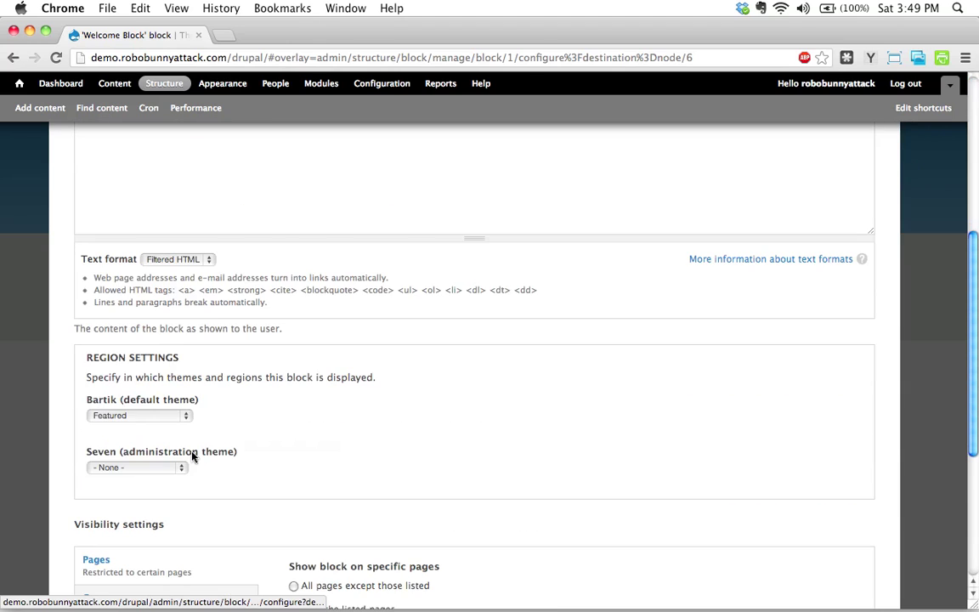
left_click(146, 466)
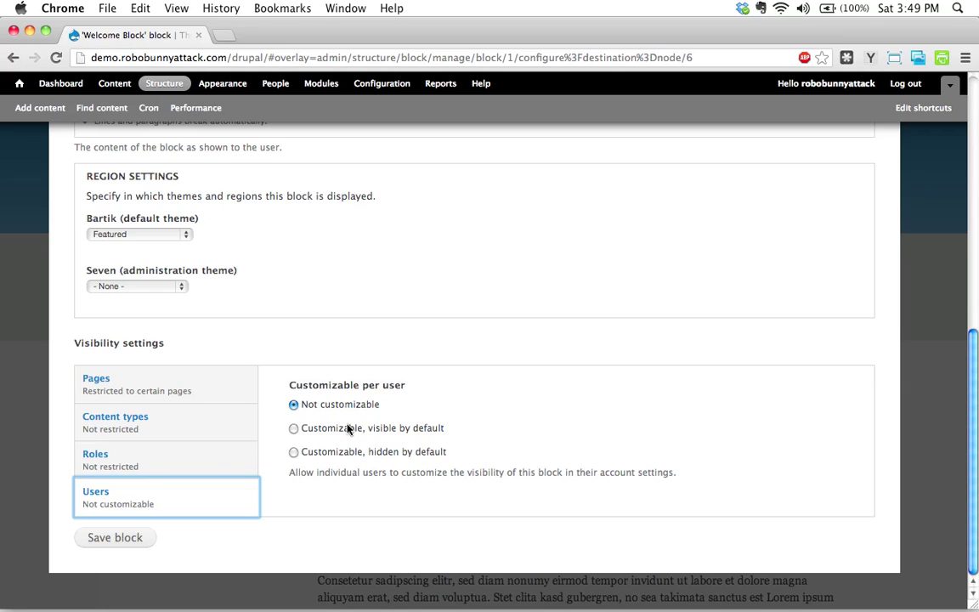
- Review the Welcome Block's page visibility settings, keeping only the listed page <front>, and save the block
left_click(183, 394)
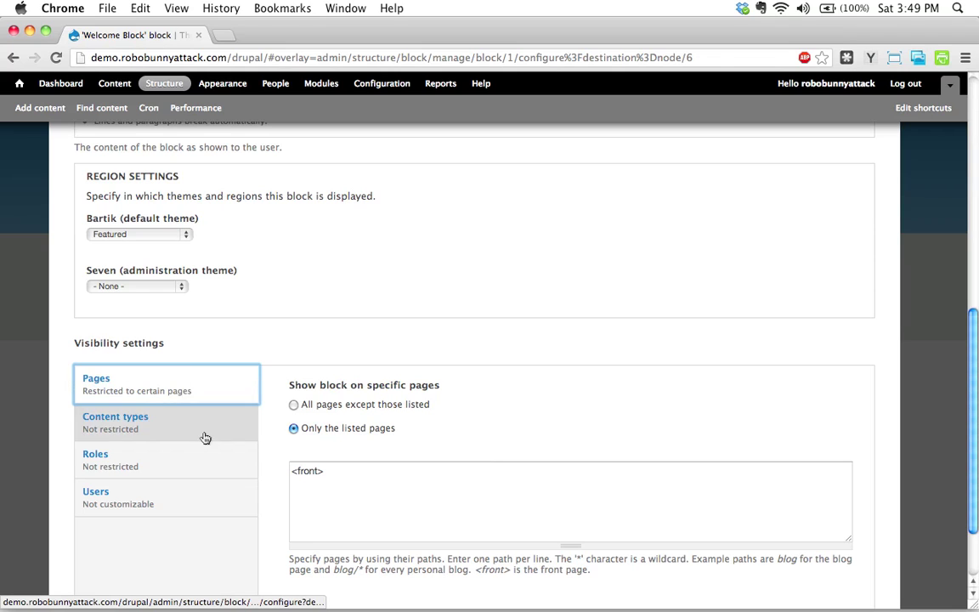
left_click(329, 473)
scroll(382, 518, "down", 2)
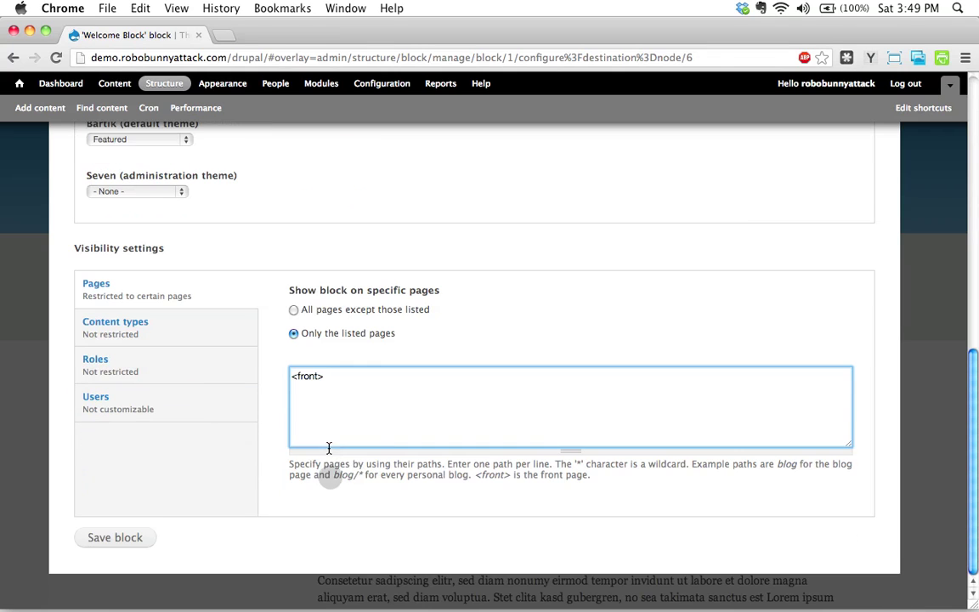
left_click(118, 537)
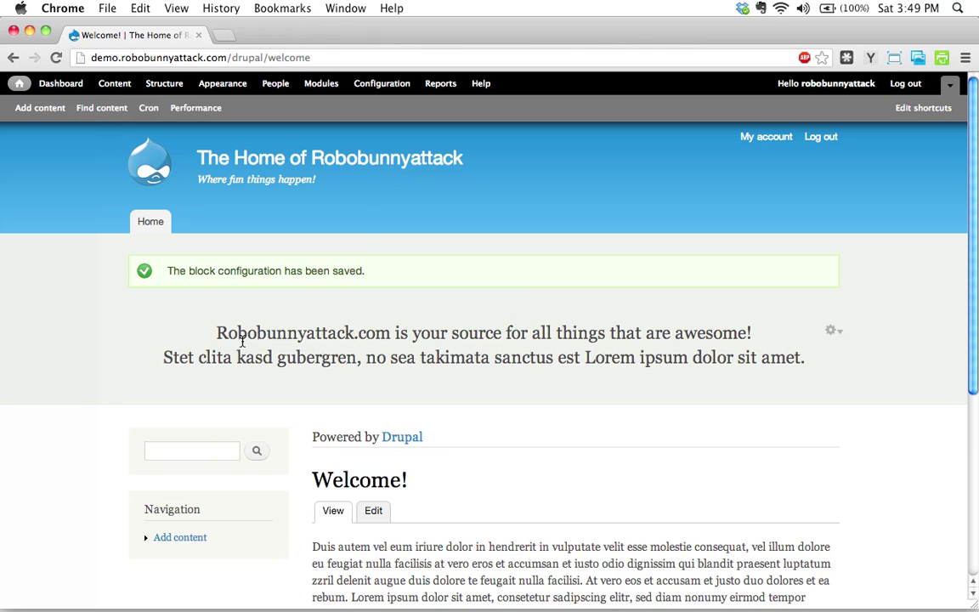
- Check the Welcome Block's configure shortcut on the saved page without opening it, and return to the site's front page
mouse_move(437, 332)
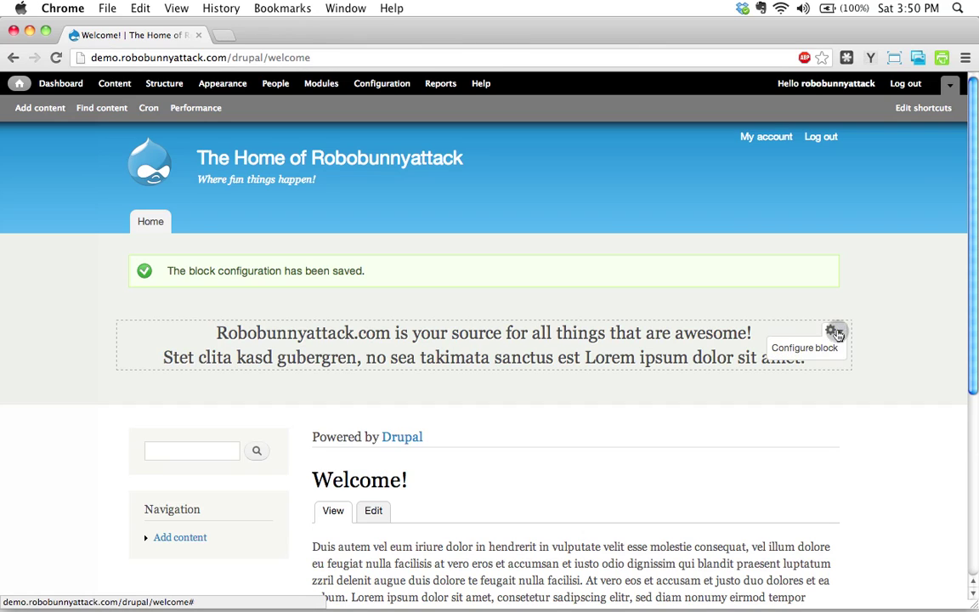
left_click(905, 329)
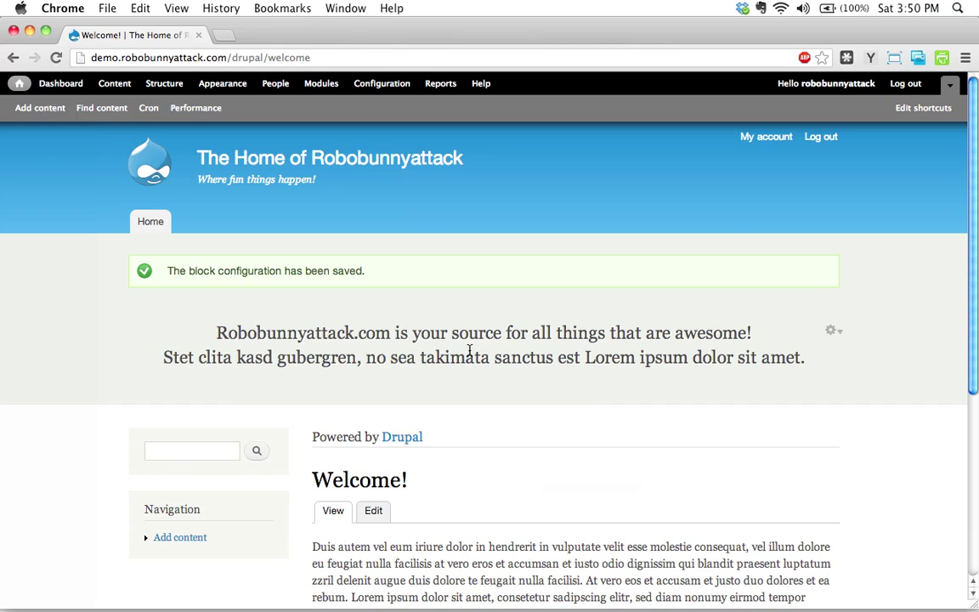
left_click(149, 158)
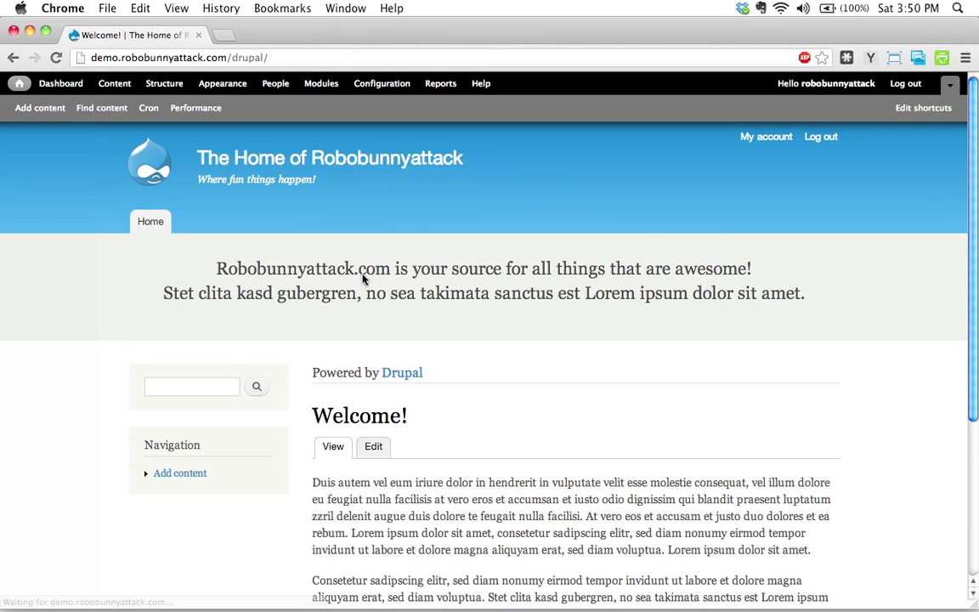